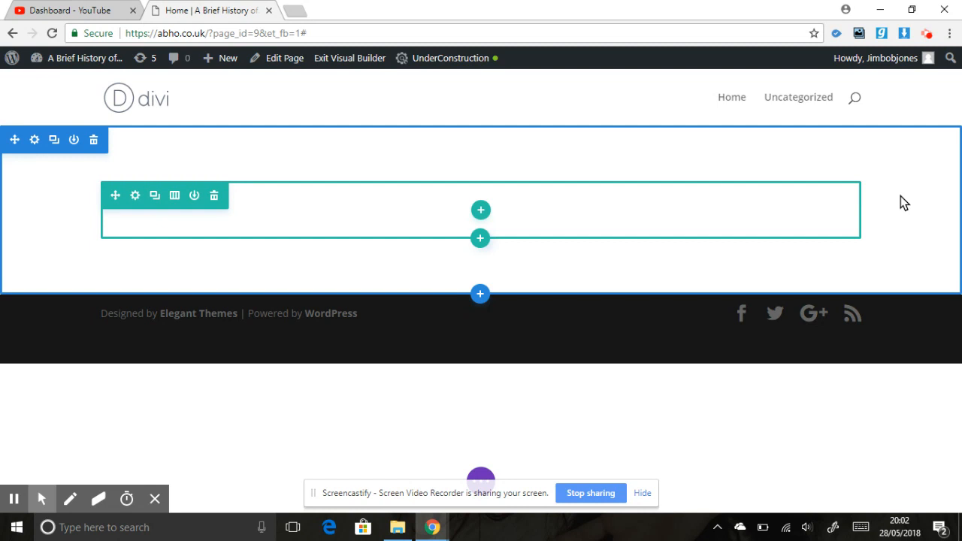
# Replace the page's empty section and row with a new single-column row.
pyautogui.click(215, 196)
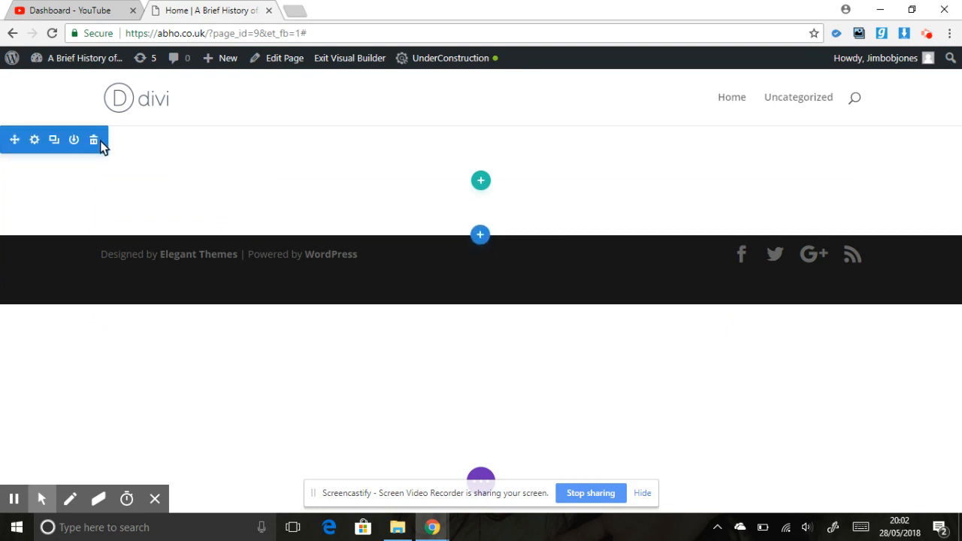
pyautogui.click(94, 141)
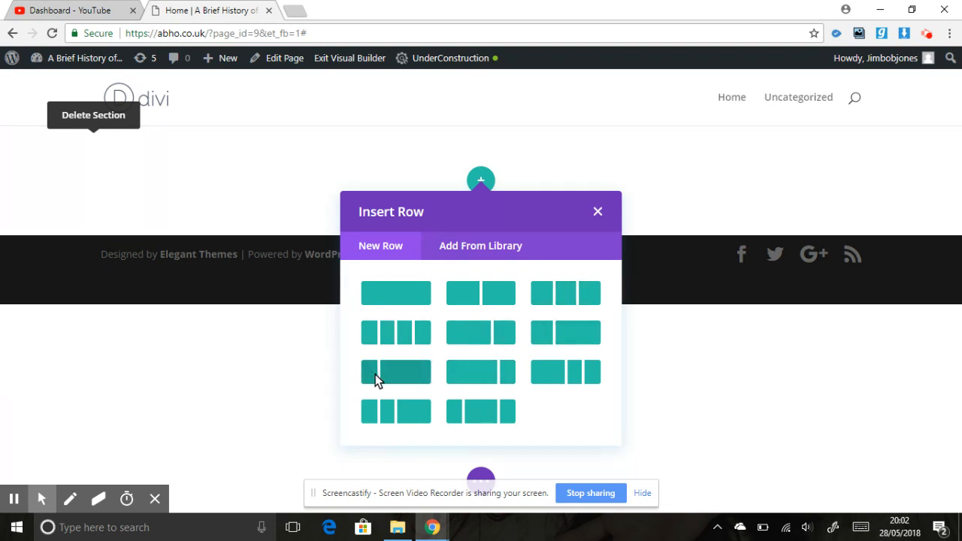
pyautogui.click(412, 299)
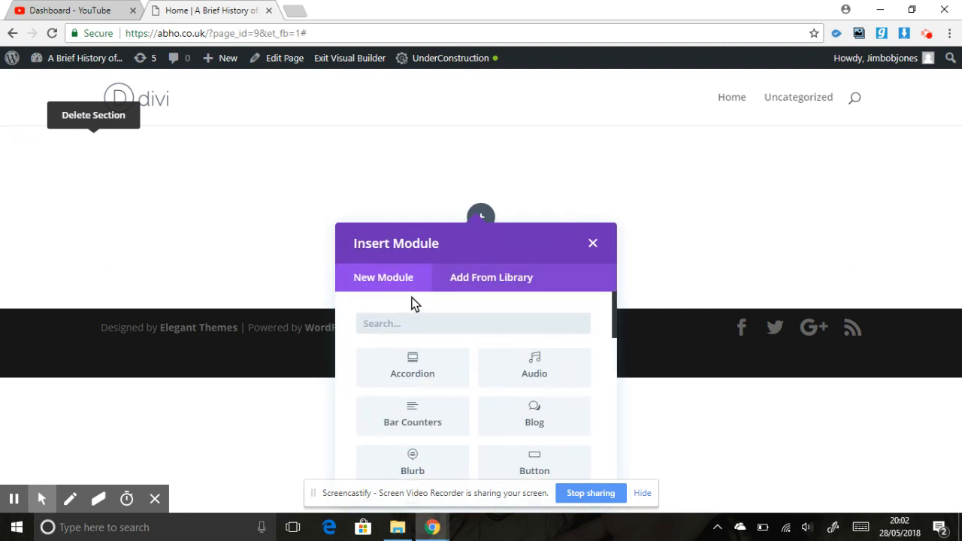
pyautogui.click(593, 245)
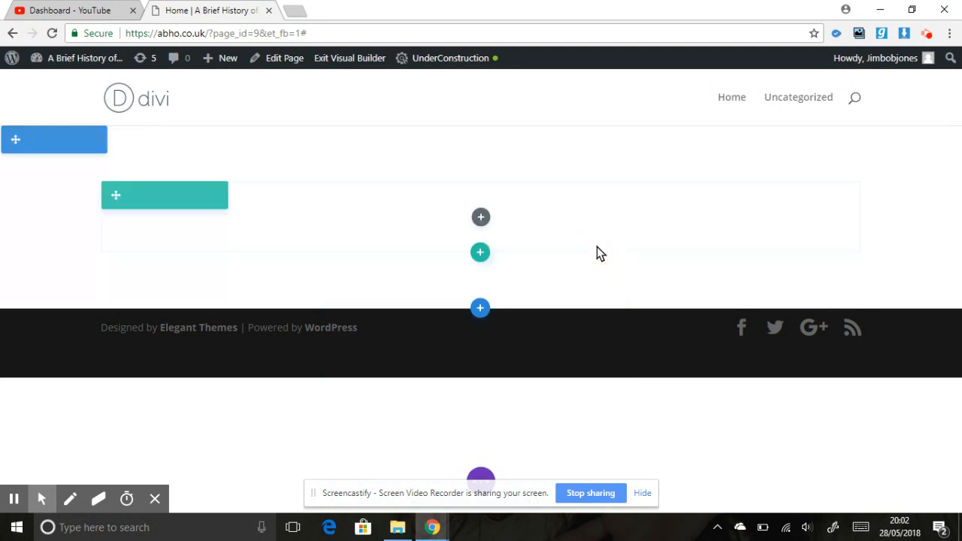
# Add a Slider module with its default settings to the row and preview its second slide on the page.
pyautogui.click(481, 219)
pyautogui.write('slider')
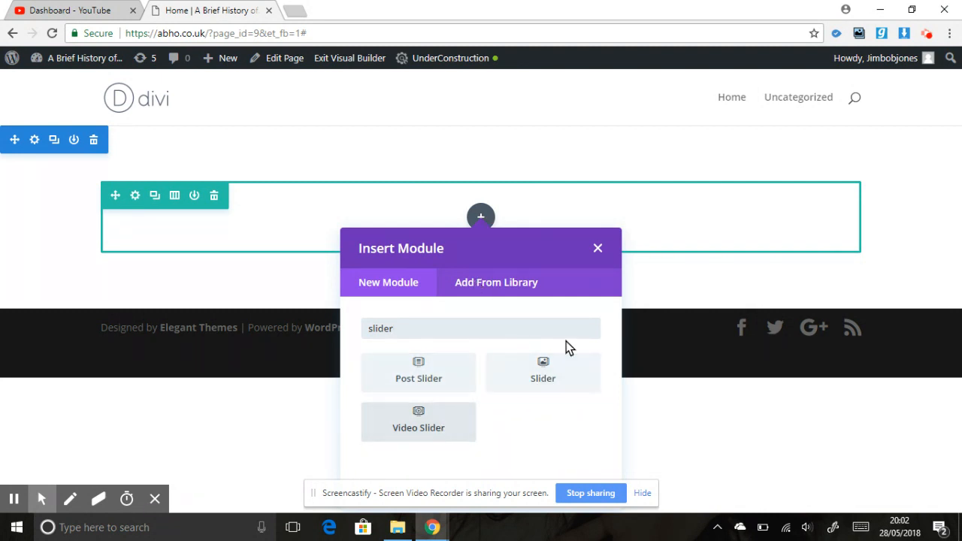
pyautogui.click(538, 380)
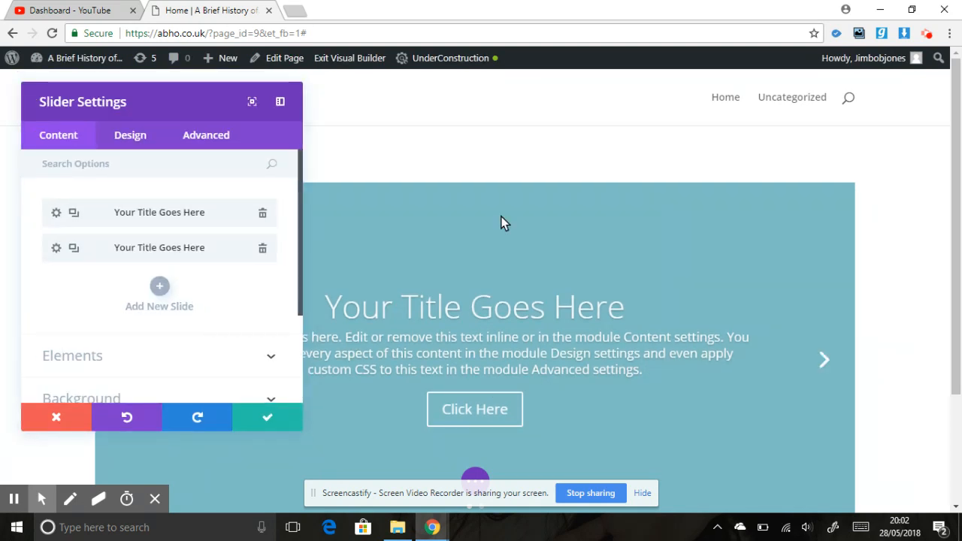
pyautogui.click(268, 418)
pyautogui.click(957, 184)
pyautogui.moveTo(960, 186); pyautogui.dragTo(960, 211)
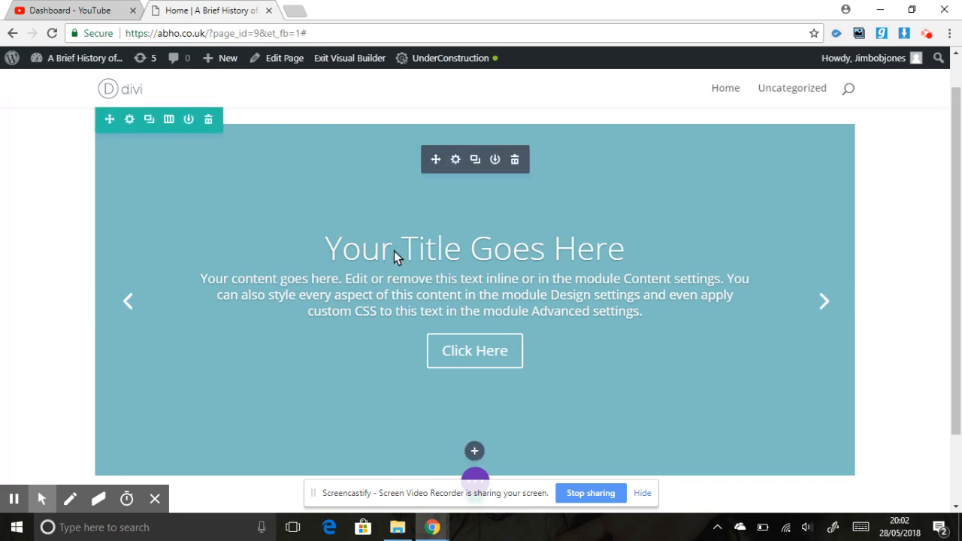
pyautogui.click(829, 303)
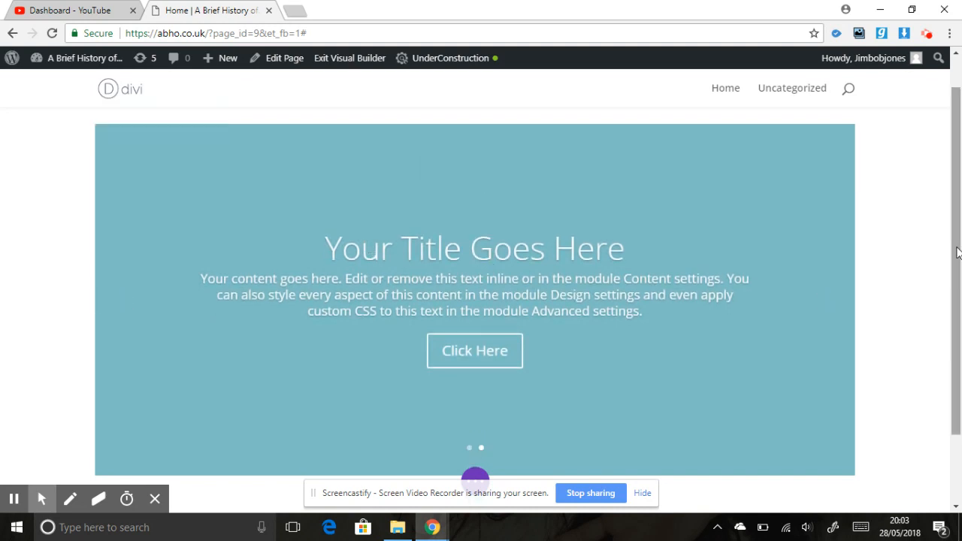
pyautogui.moveTo(956, 248); pyautogui.dragTo(958, 209)
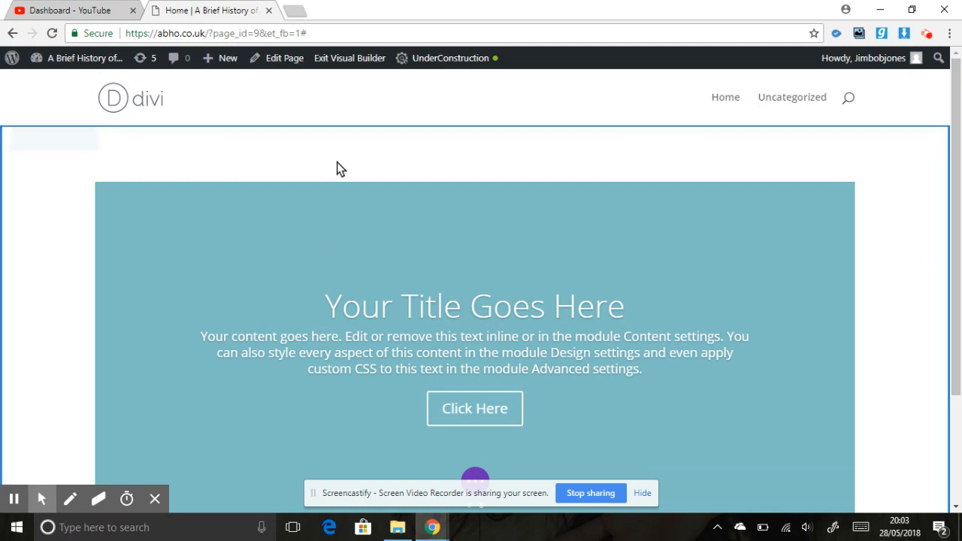
# Make the row containing the slider full width in its design sizing settings.
pyautogui.moveTo(201, 215)
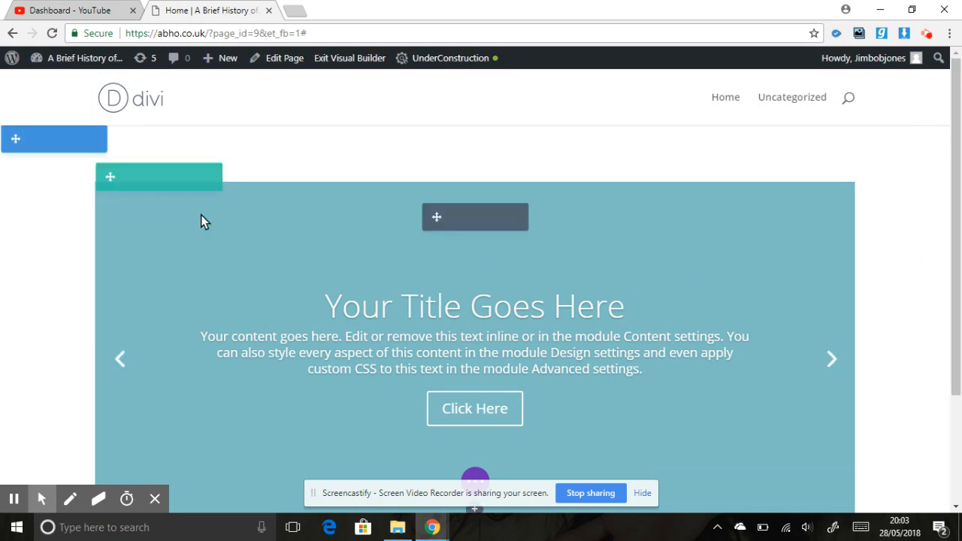
pyautogui.click(130, 177)
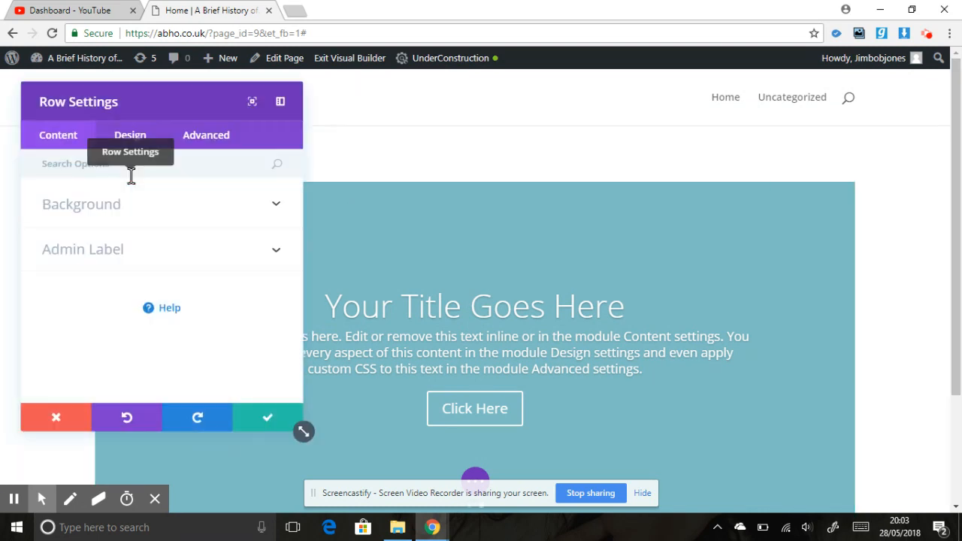
pyautogui.click(70, 411)
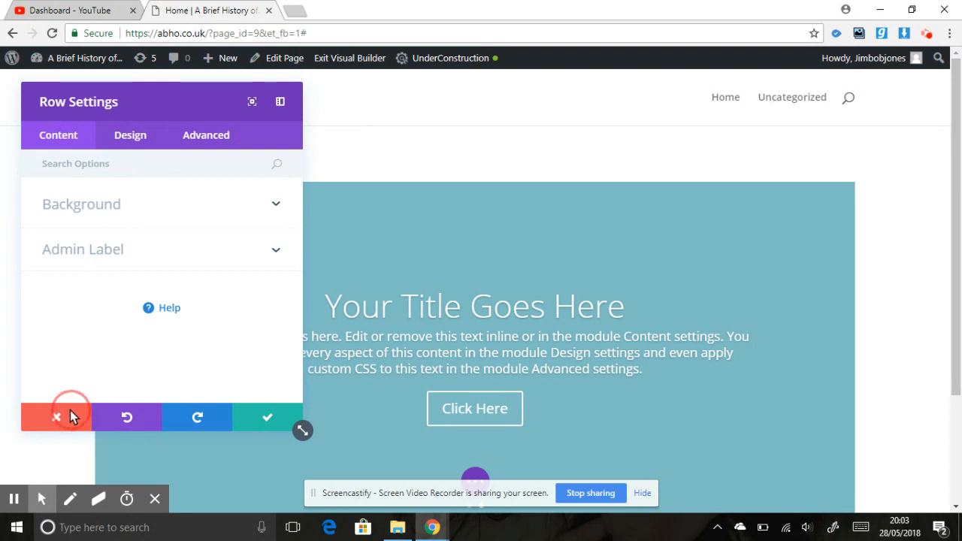
pyautogui.click(135, 183)
pyautogui.click(135, 134)
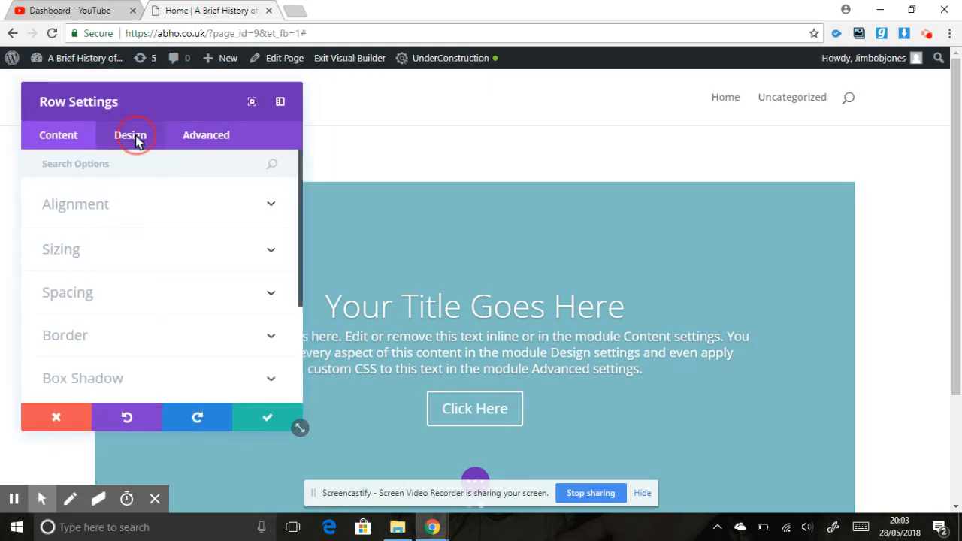
pyautogui.click(188, 243)
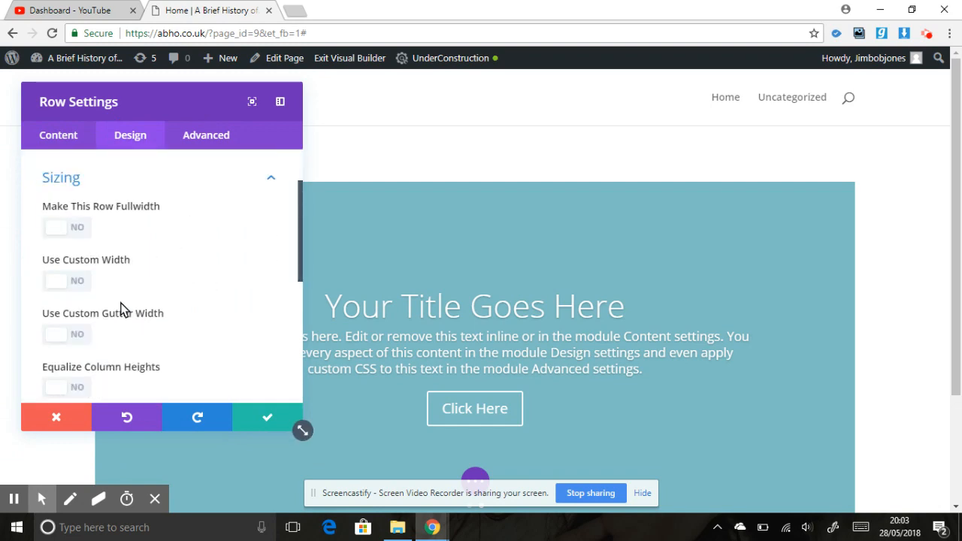
pyautogui.click(67, 227)
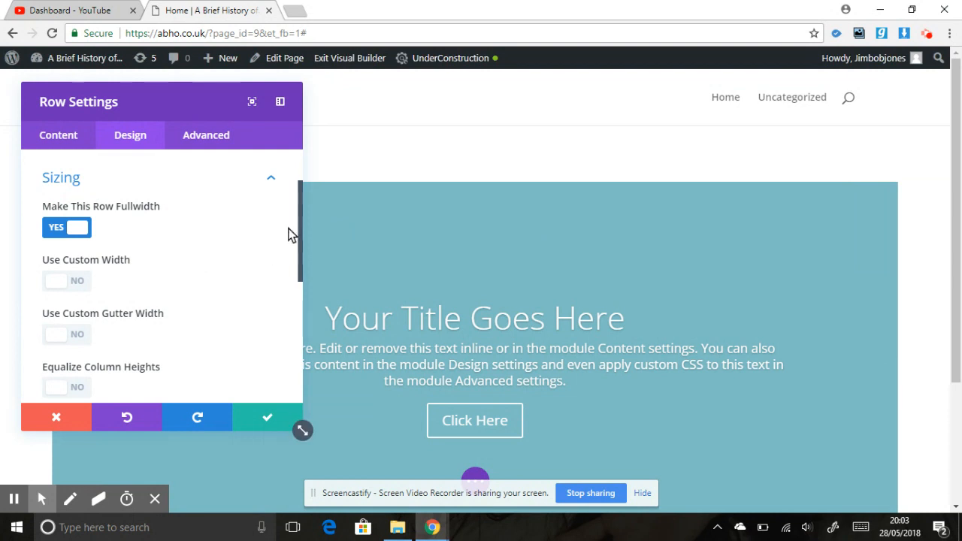
# Enable a custom gutter width for the row and set it to 1.
pyautogui.moveTo(300, 214); pyautogui.dragTo(301, 234)
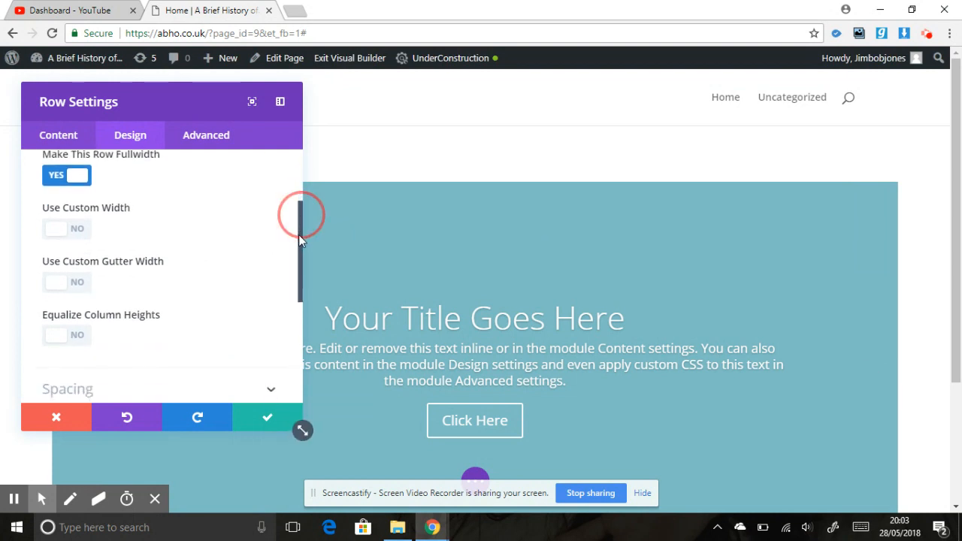
pyautogui.click(73, 280)
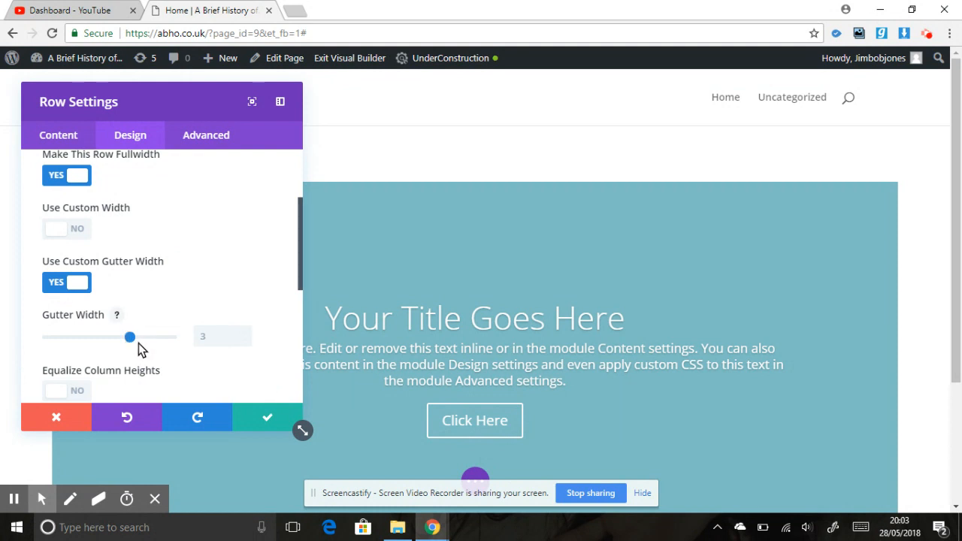
pyautogui.moveTo(130, 337); pyautogui.dragTo(30, 342)
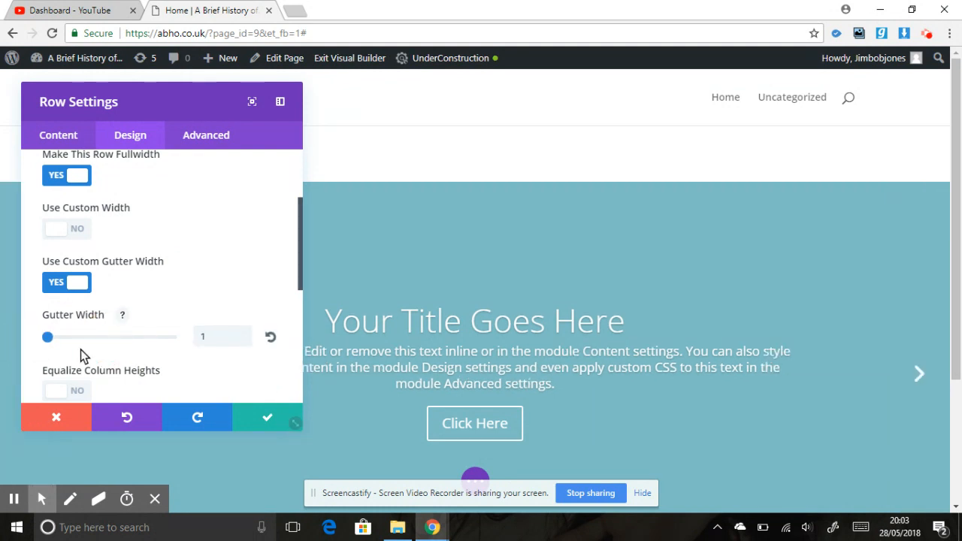
# Set the row's custom padding to 0 for top, bottom, left and right.
pyautogui.click(301, 273)
pyautogui.moveTo(301, 272); pyautogui.dragTo(302, 349)
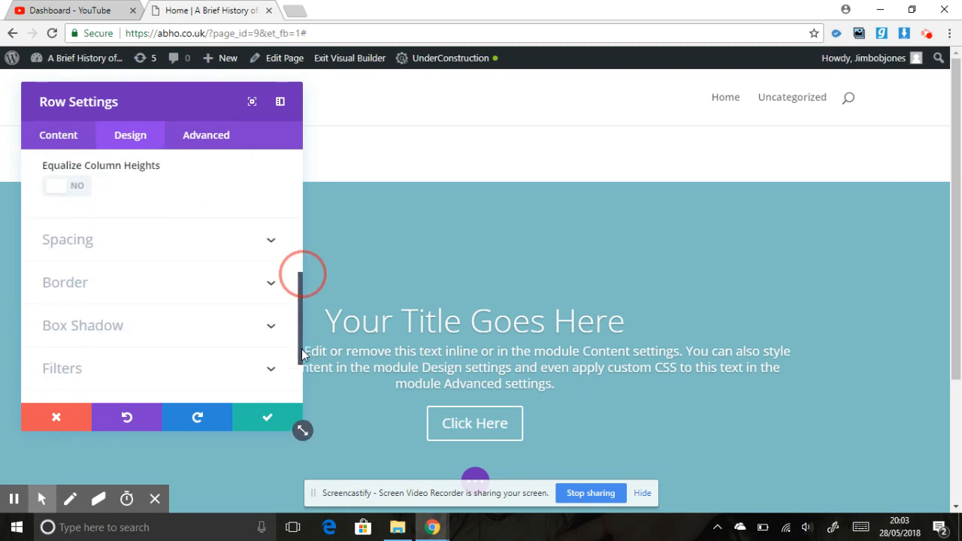
pyautogui.click(180, 241)
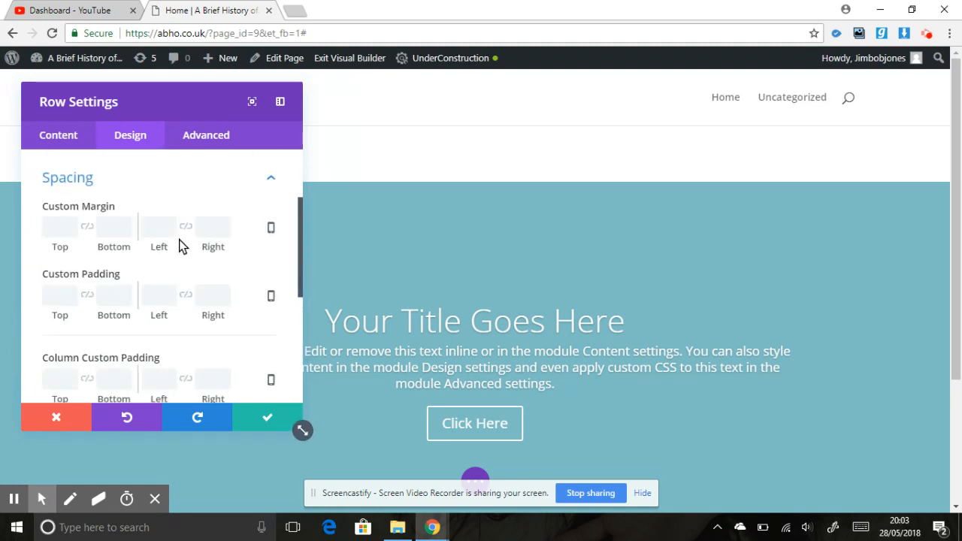
pyautogui.click(61, 297)
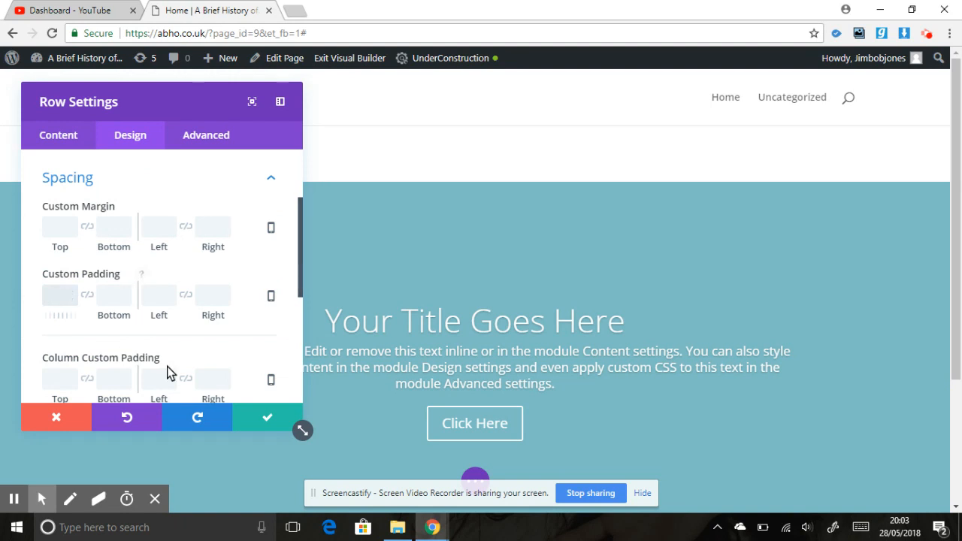
pyautogui.write('0')
pyautogui.press('Tab')
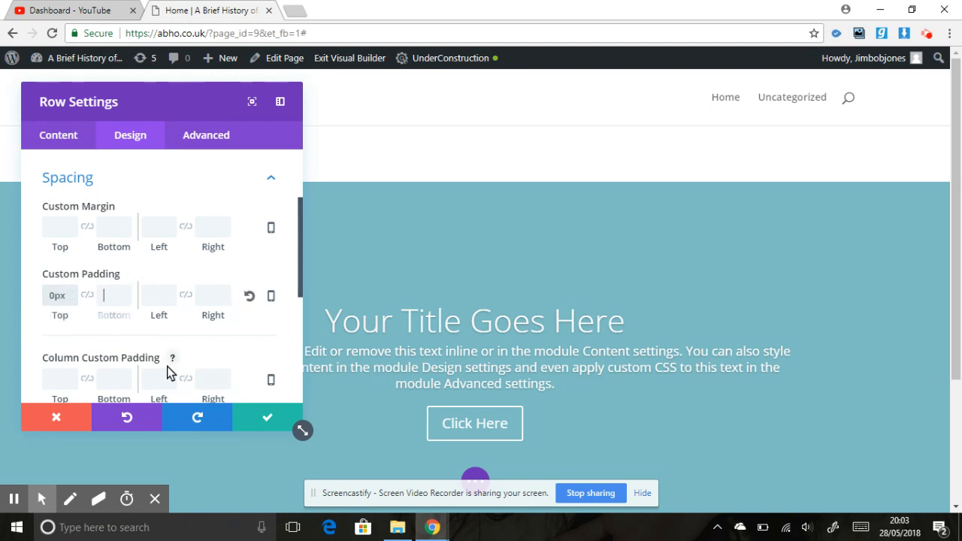
pyautogui.write('0')
pyautogui.press('Tab')
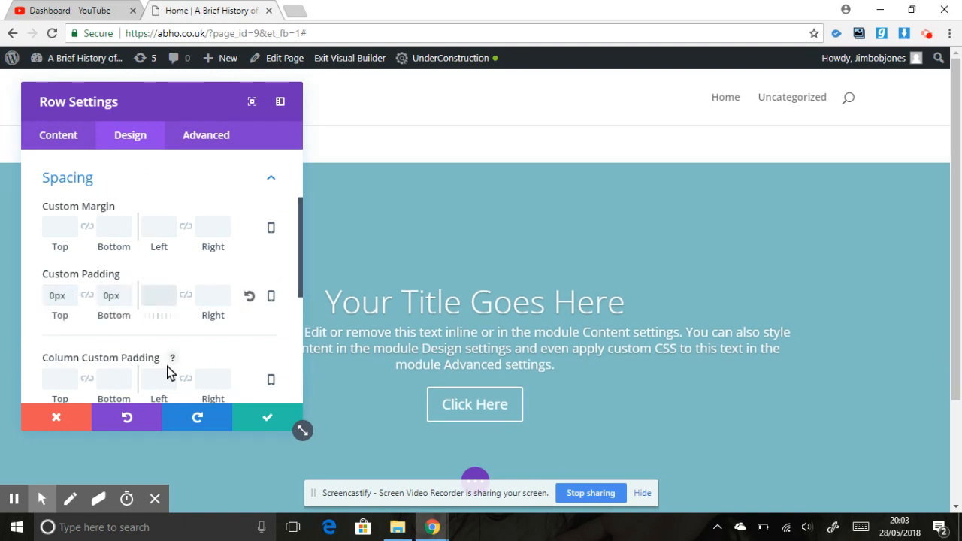
pyautogui.write('0')
pyautogui.press('Tab')
pyautogui.write('0')
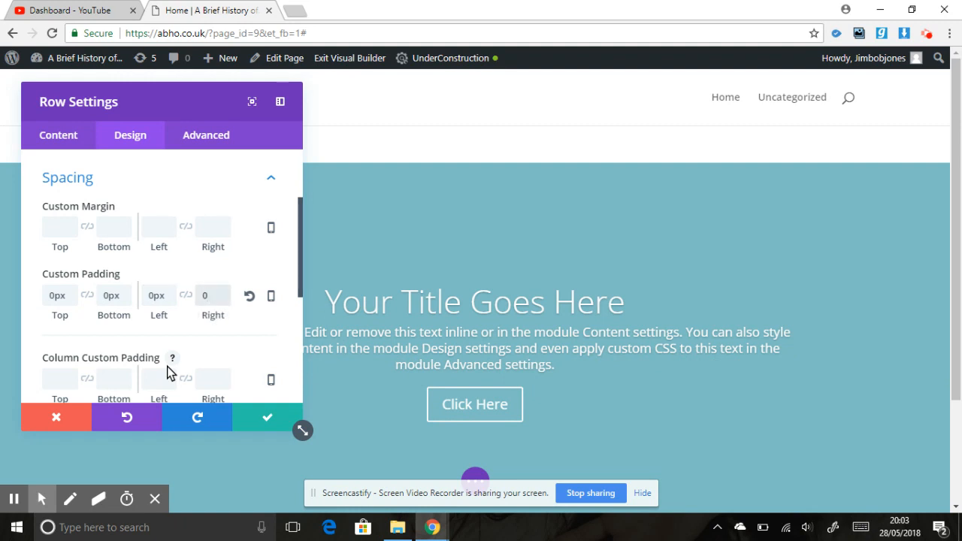
# Set the row's custom margin to 0 on all four sides and save the row settings.
pyautogui.click(60, 228)
pyautogui.write('0')
pyautogui.press('Tab')
pyautogui.write('0')
pyautogui.press('Tab')
pyautogui.write('0')
pyautogui.press('Tab')
pyautogui.write('0')
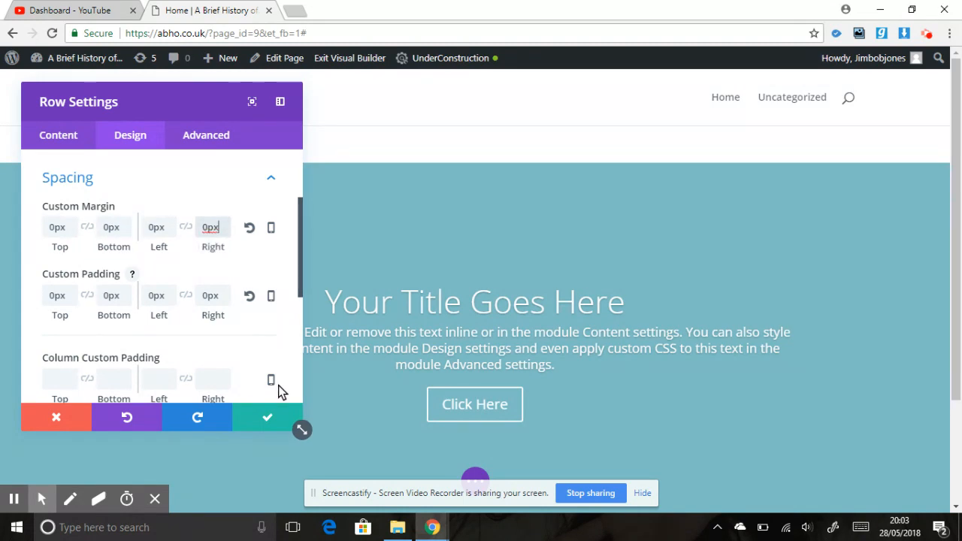
pyautogui.click(271, 414)
# Set the section's custom padding to 0 for top, bottom and left, and save the section settings.
pyautogui.click(34, 140)
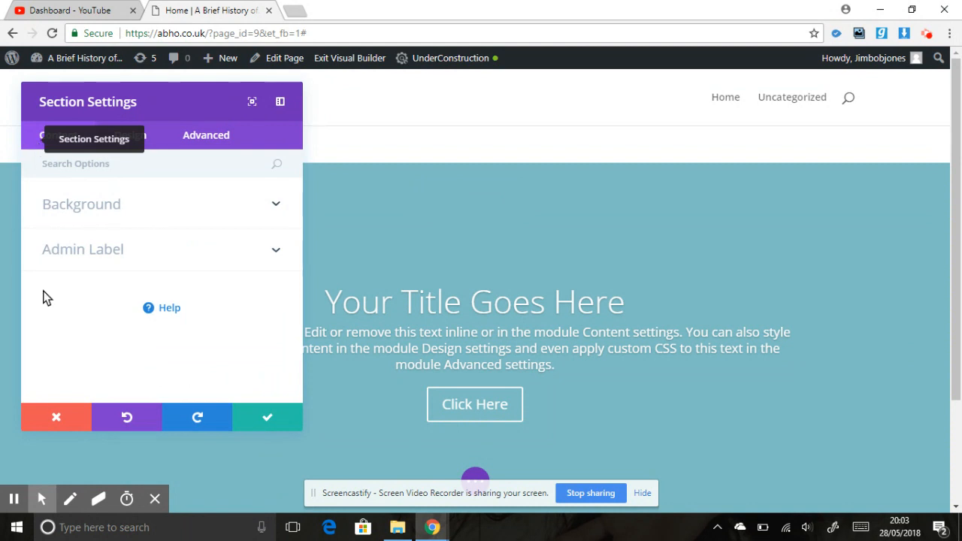
pyautogui.click(60, 415)
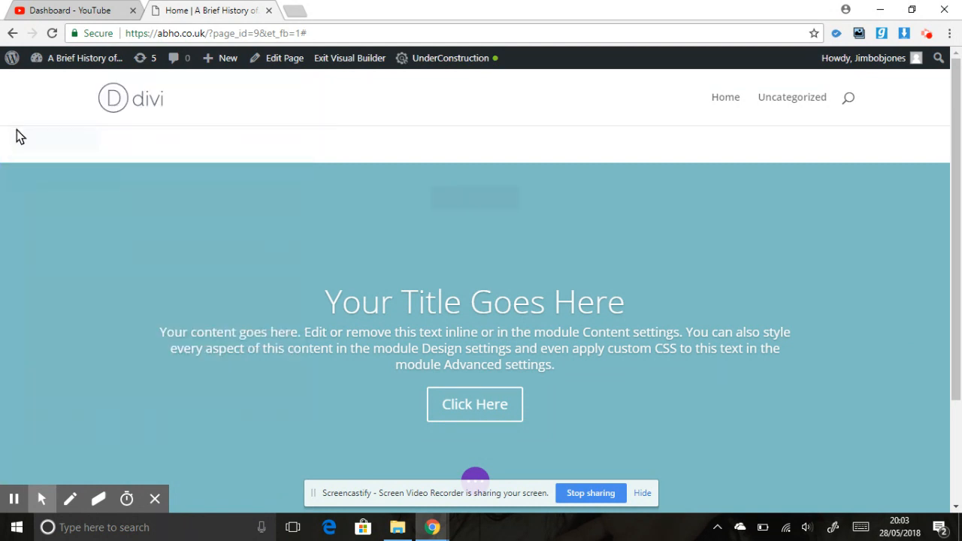
pyautogui.click(34, 141)
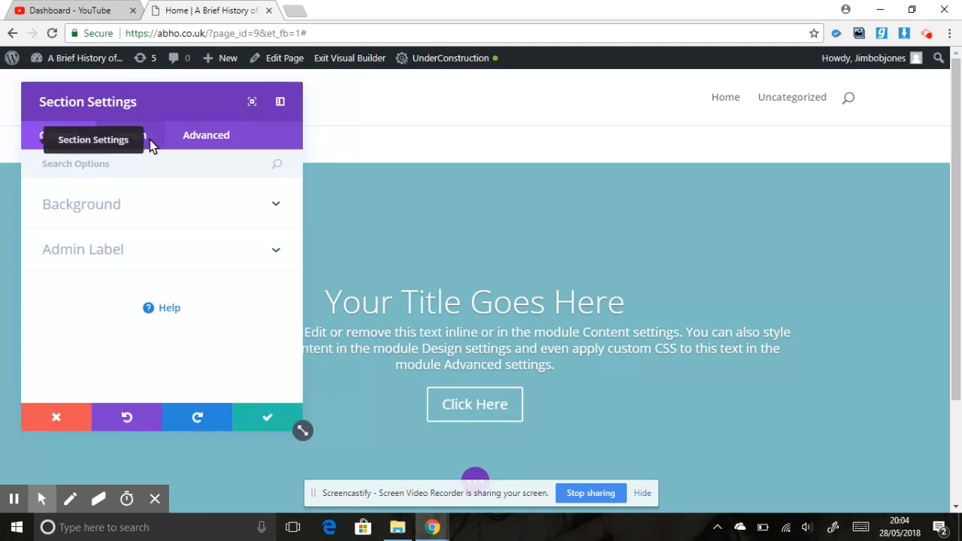
pyautogui.click(150, 139)
pyautogui.click(123, 330)
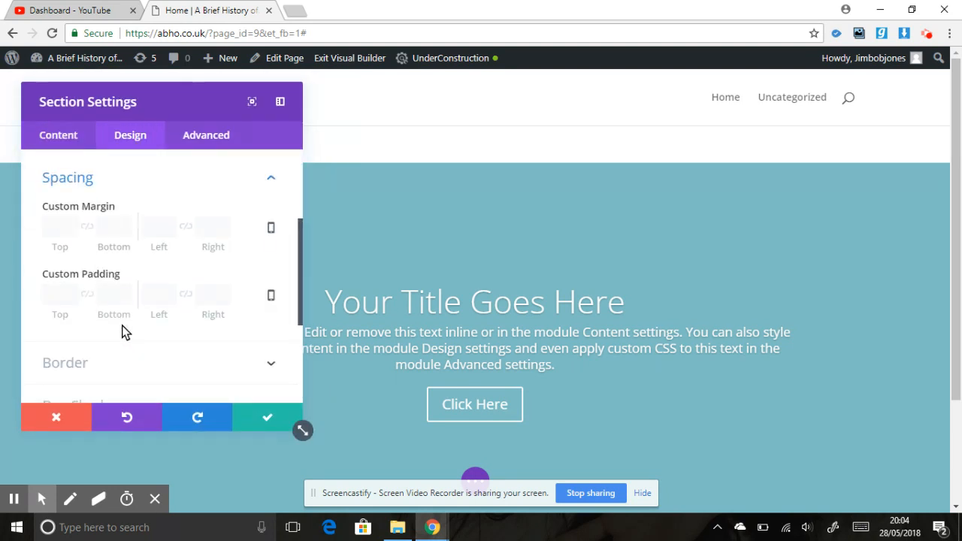
pyautogui.click(55, 295)
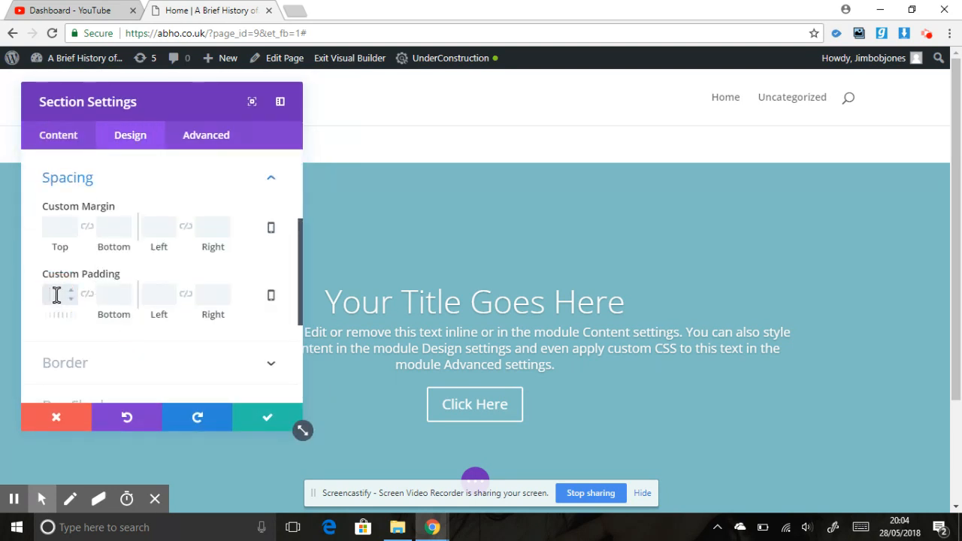
pyautogui.write('0')
pyautogui.press('Tab')
pyautogui.write('0')
pyautogui.press('Tab')
pyautogui.write('0')
pyautogui.click(263, 420)
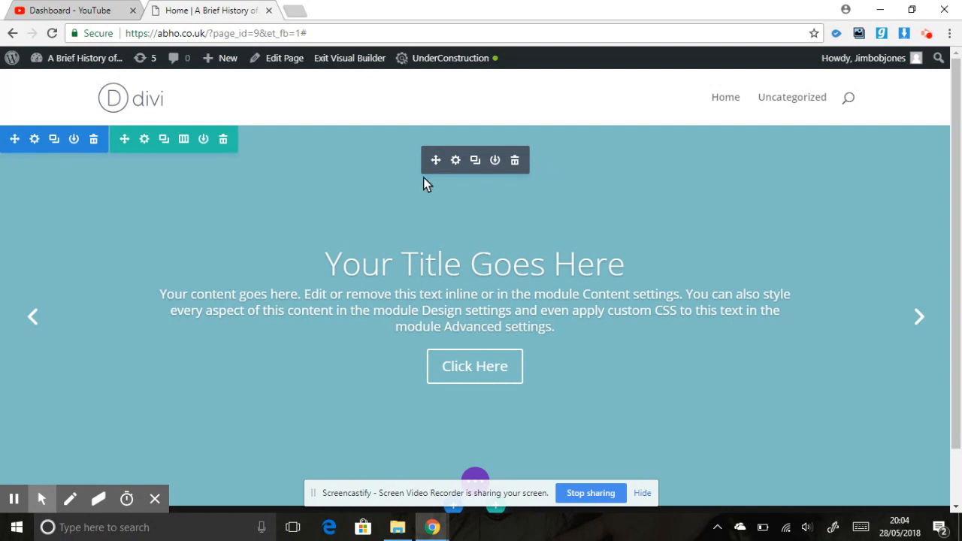
# Delete the second slide from the slider module.
pyautogui.click(456, 160)
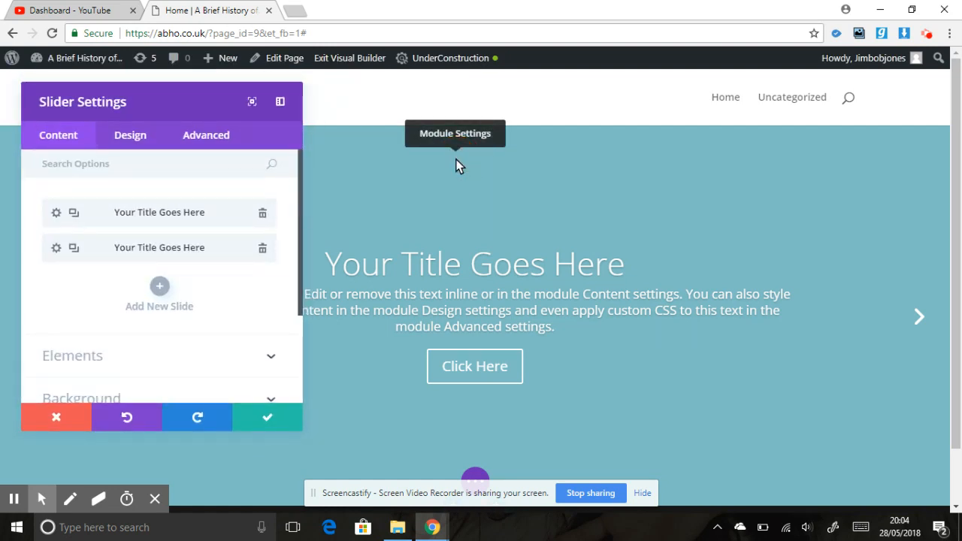
pyautogui.click(263, 251)
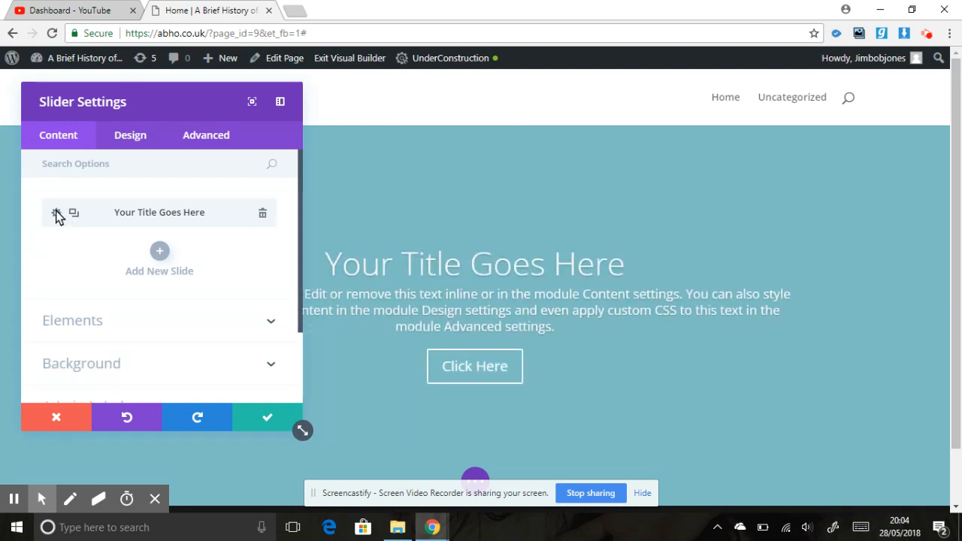
# Open the remaining slide's settings and set its heading to "A Brief History off...".
pyautogui.click(56, 213)
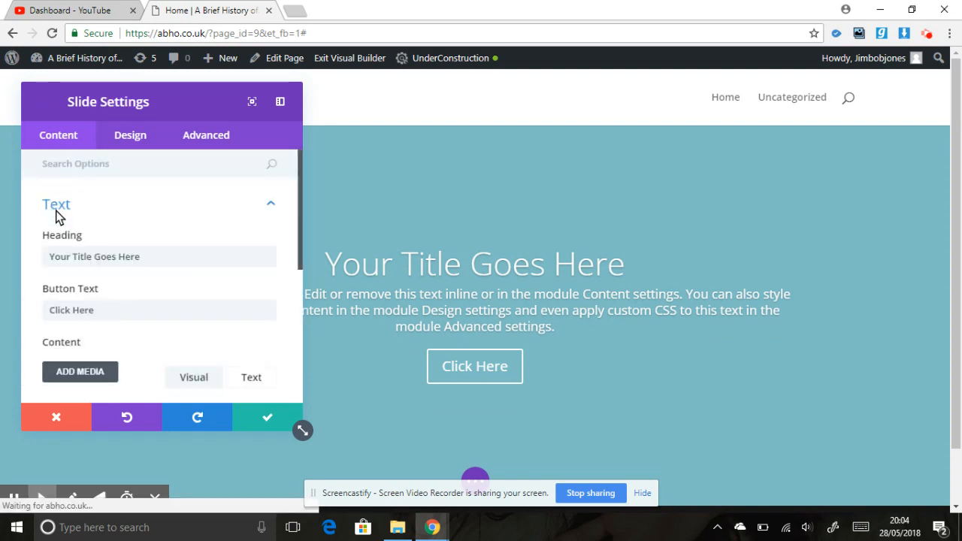
pyautogui.moveTo(157, 254); pyautogui.dragTo(34, 260)
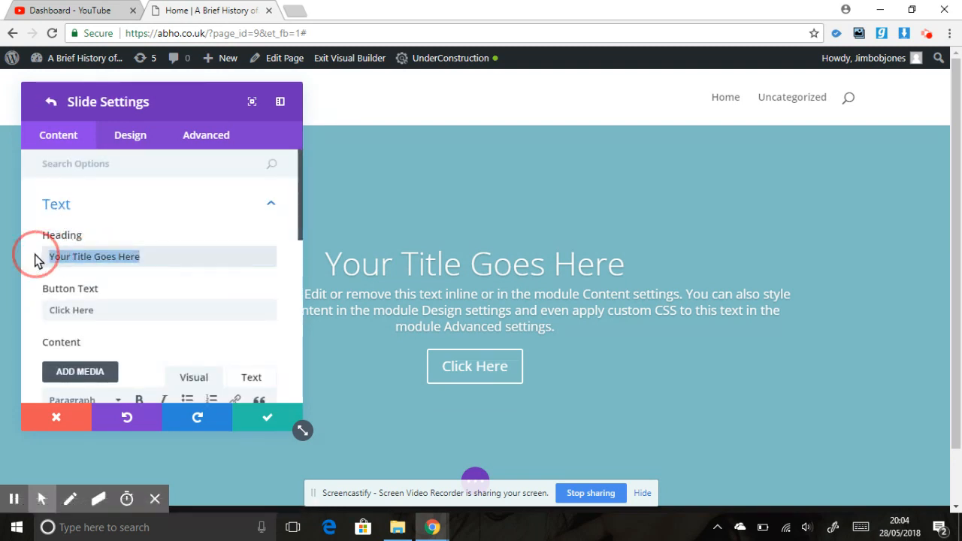
pyautogui.write('A')
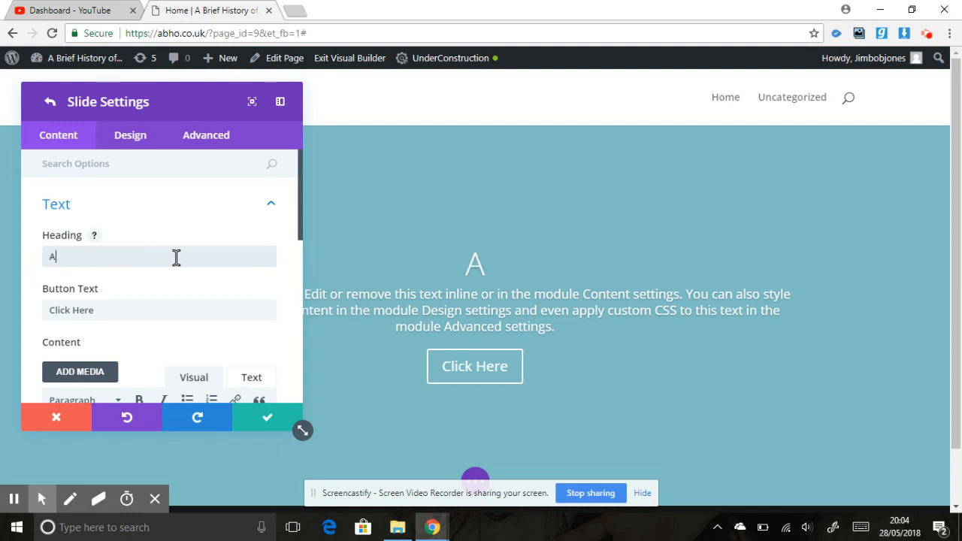
pyautogui.write(' Brief History')
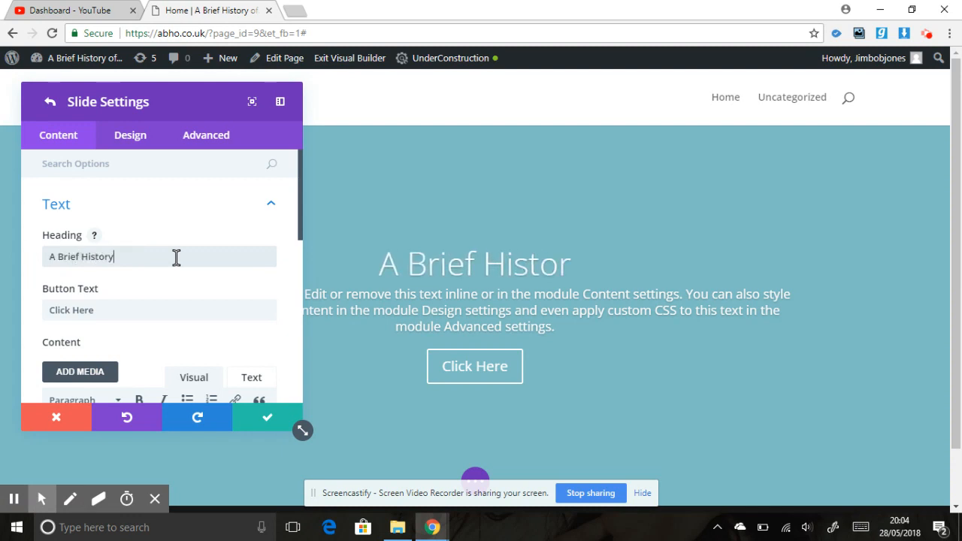
pyautogui.write(' off...')
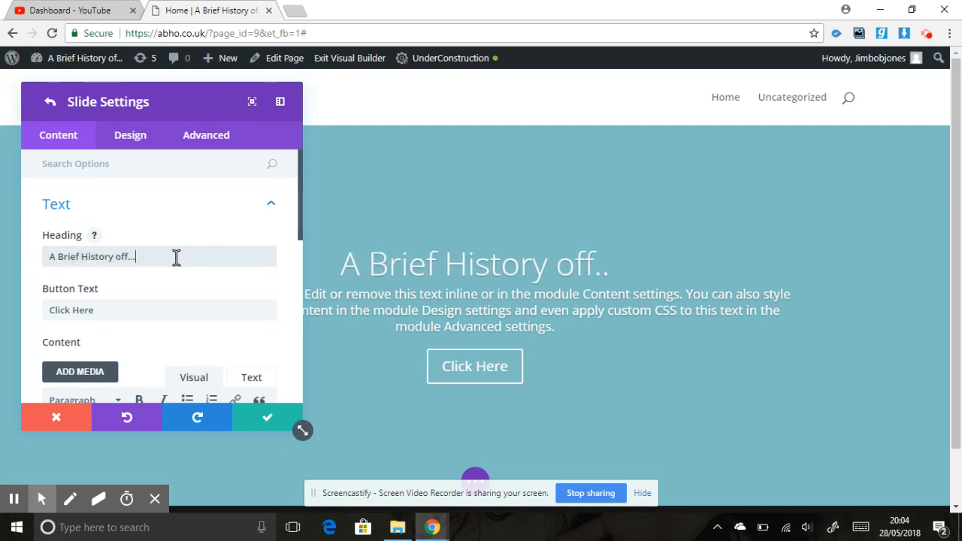
# Replace the slide's body text with "This slide is of Martin Luther King, to ind out more about Martin Luther King please click the butoon below".
pyautogui.moveTo(301, 214); pyautogui.dragTo(302, 297)
pyautogui.moveTo(208, 330); pyautogui.dragTo(45, 246)
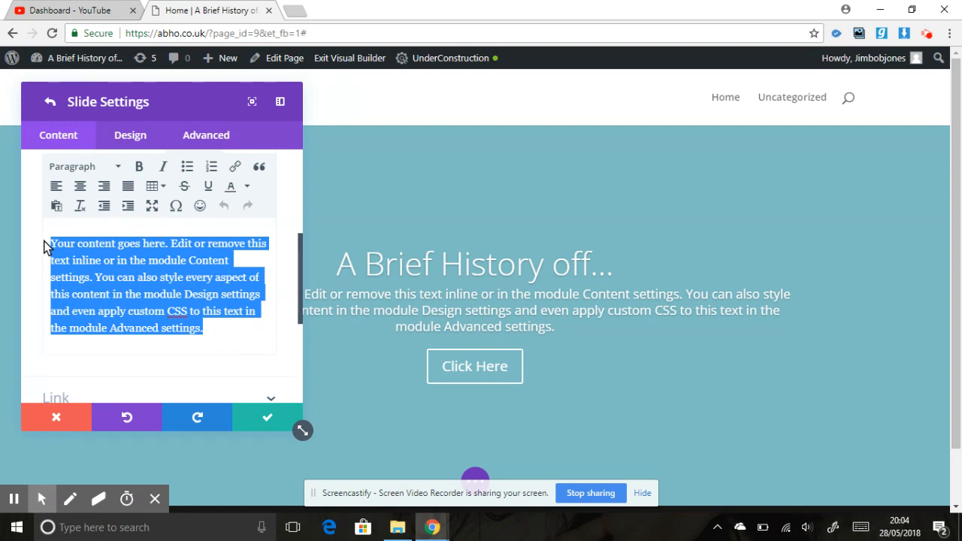
pyautogui.write('This sli')
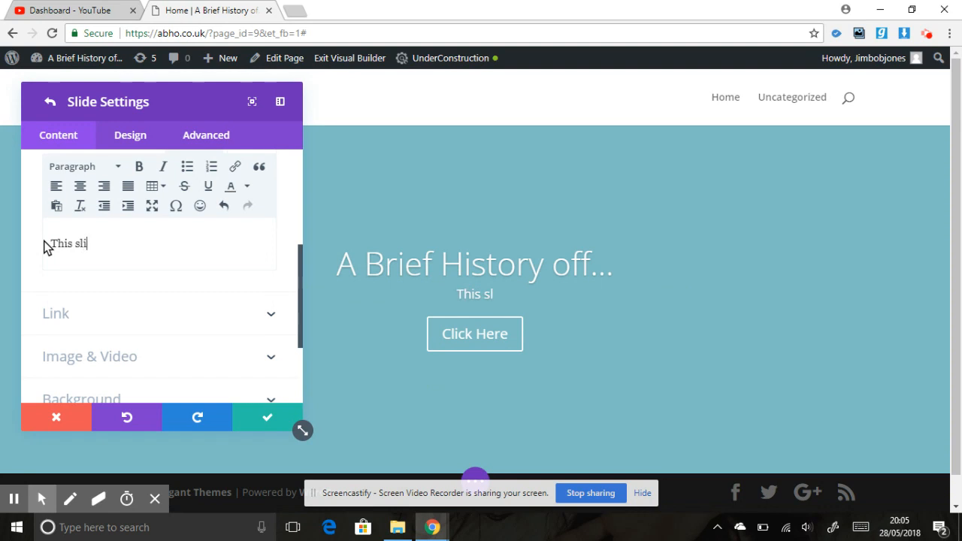
pyautogui.write('de is of Mar')
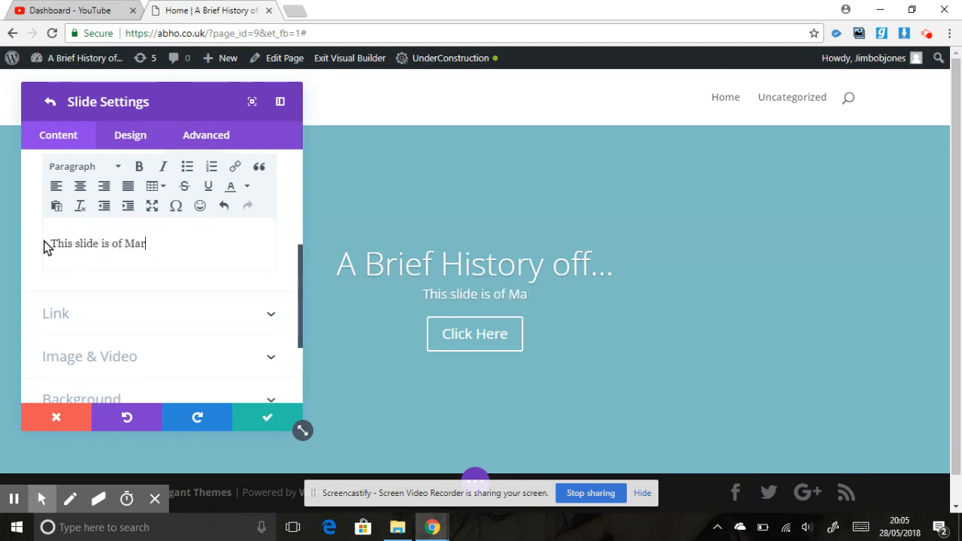
pyautogui.write('tin Luther ')
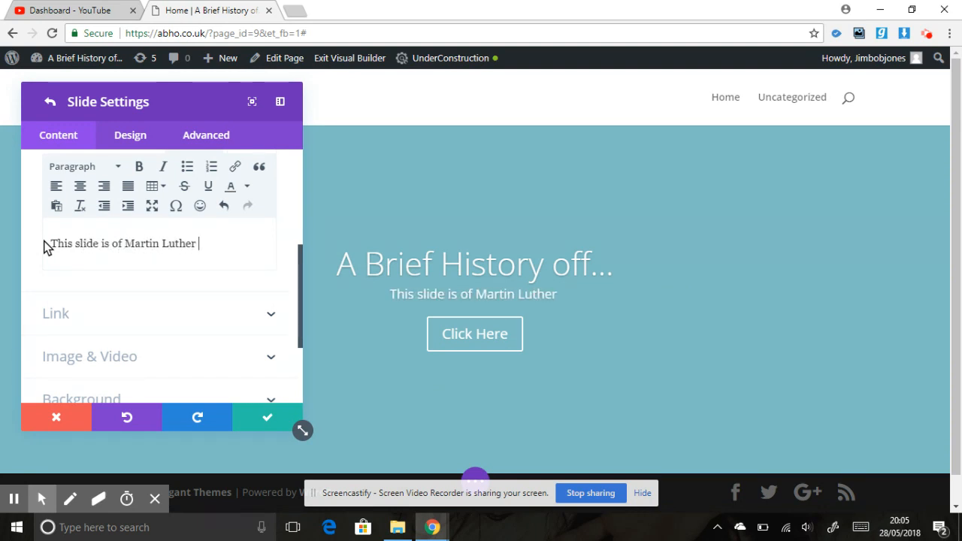
pyautogui.write('King, to ')
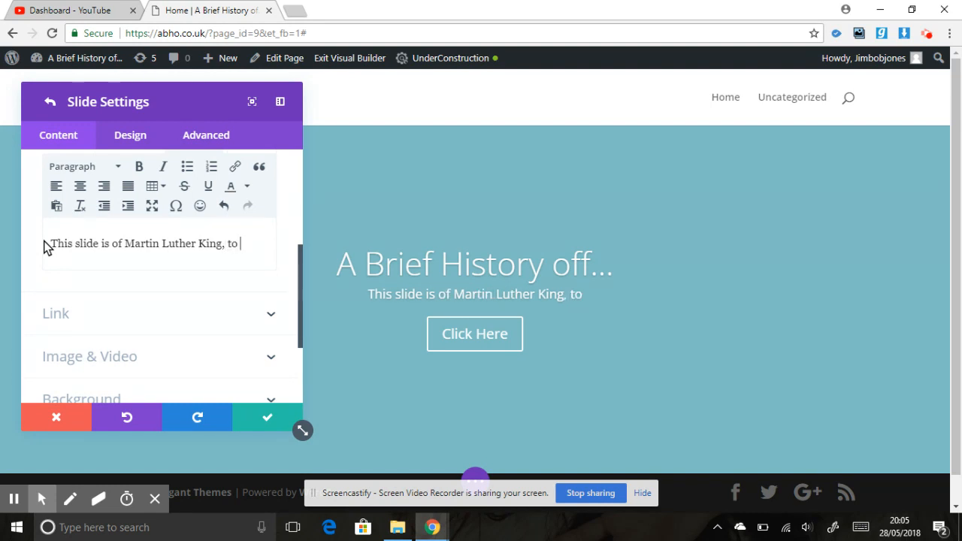
pyautogui.write('ind out more a')
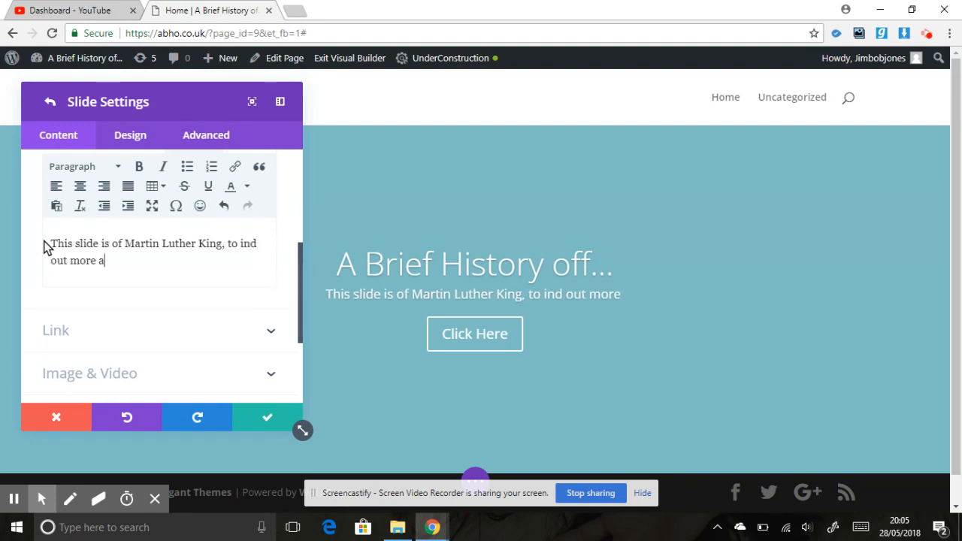
pyautogui.write('bout Martin')
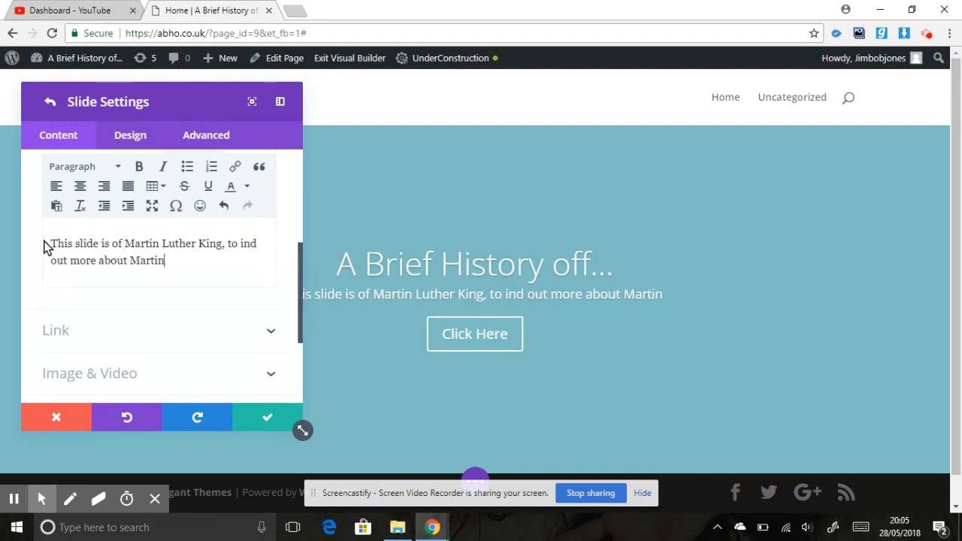
pyautogui.write(' Luther Kin')
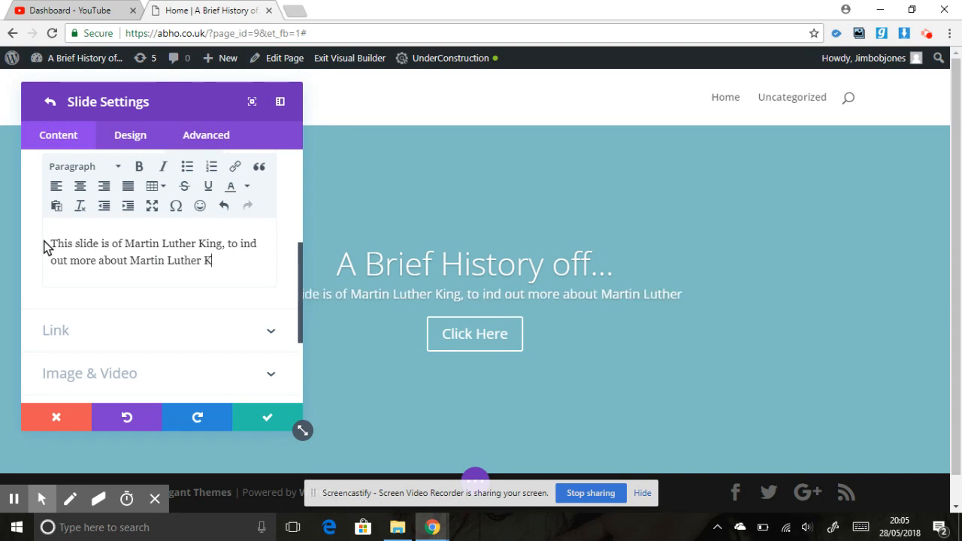
pyautogui.write('g Please')
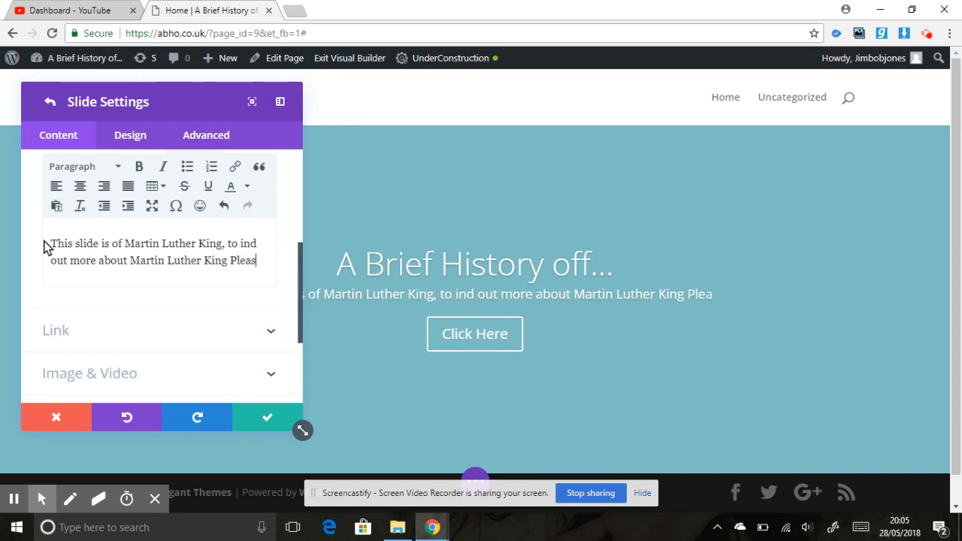
pyautogui.press('BackSpace')
pyautogui.press('BackSpace')
pyautogui.press('BackSpace')
pyautogui.press('BackSpace')
pyautogui.press('BackSpace')
pyautogui.press('BackSpace')
pyautogui.press('BackSpace')
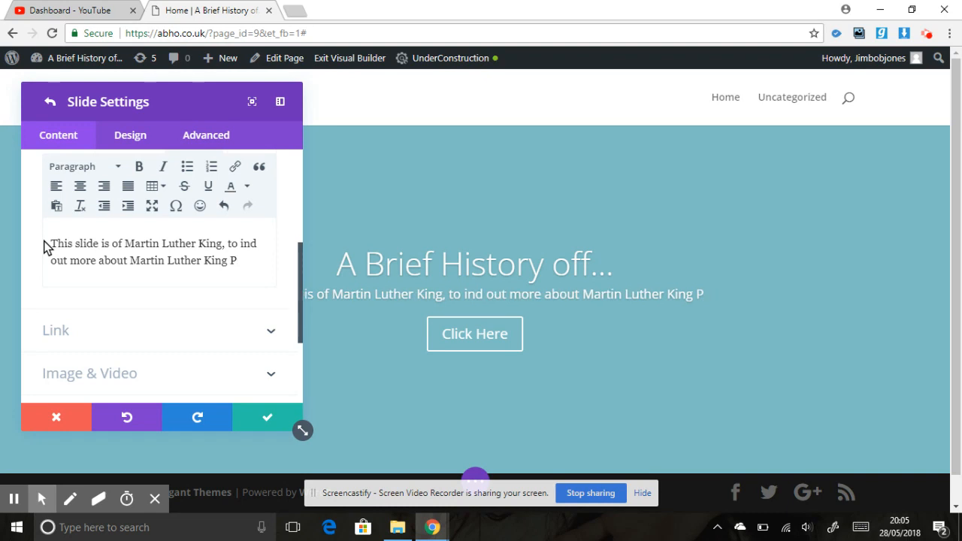
pyautogui.write('plea')
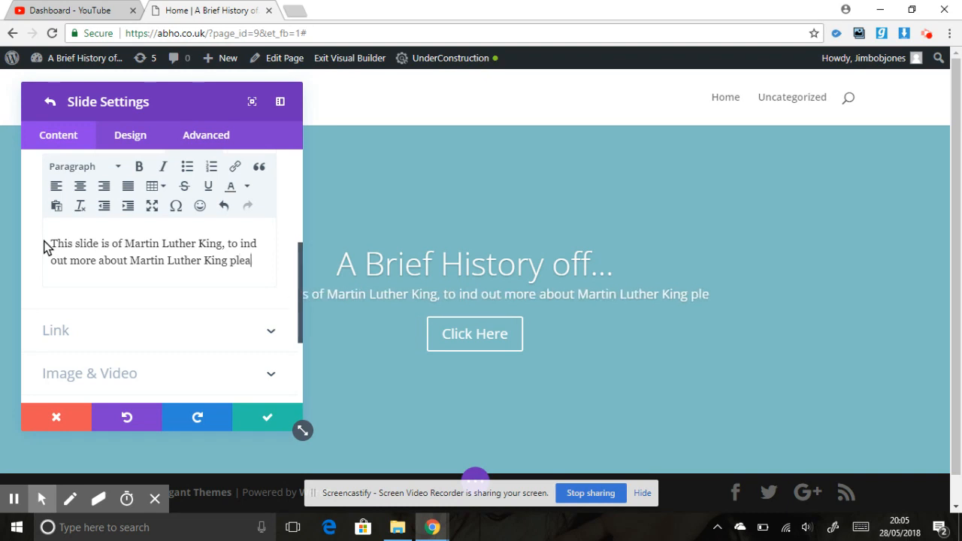
pyautogui.write('se click the butoon below')
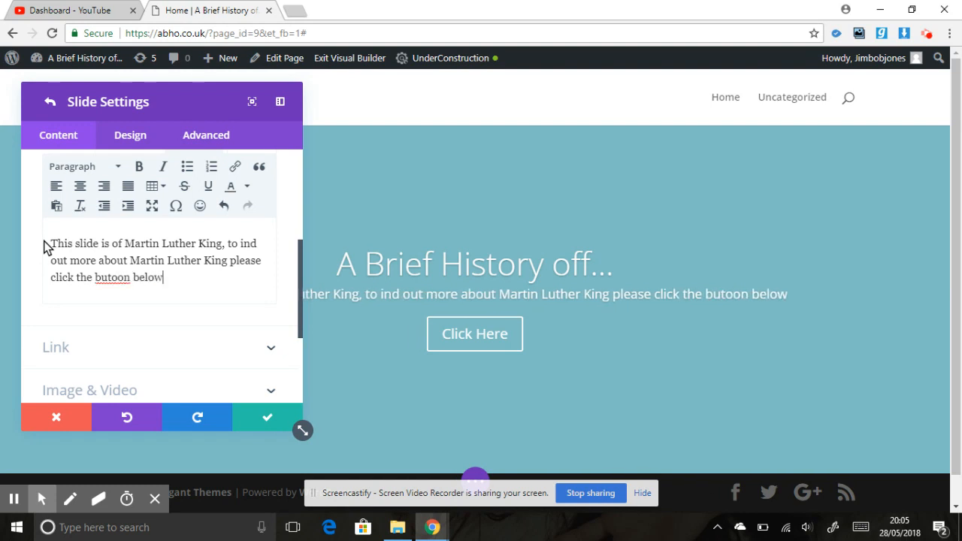
# Correct the misspelled "butoon" to "button" in the slide's body text and end the sentence with a full stop.
pyautogui.rightClick(113, 280)
pyautogui.click(137, 292)
pyautogui.write('.')
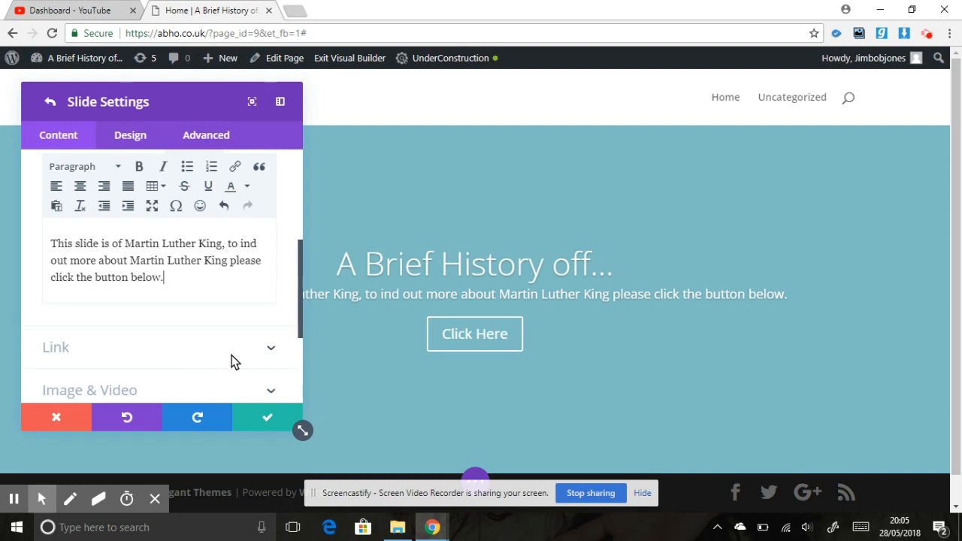
# Upload the martinlutherking image from the Downloads folder for the slide's background image.
pyautogui.moveTo(299, 312); pyautogui.dragTo(299, 352)
pyautogui.click(185, 315)
pyautogui.click(256, 262)
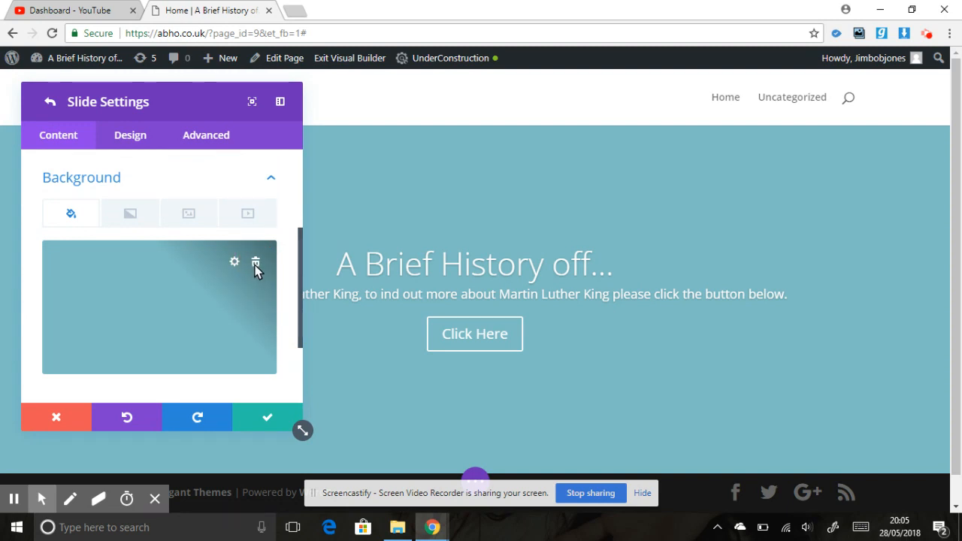
pyautogui.click(184, 214)
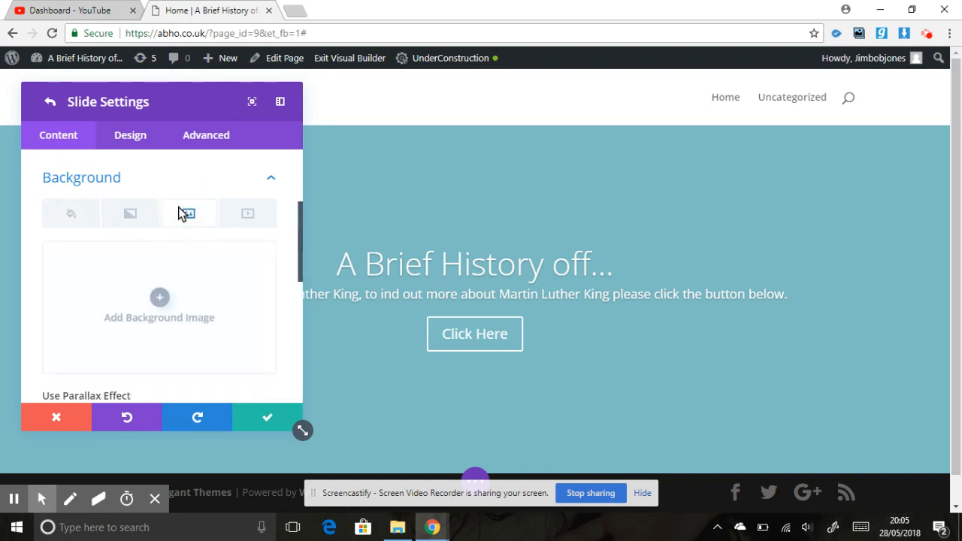
pyautogui.click(161, 296)
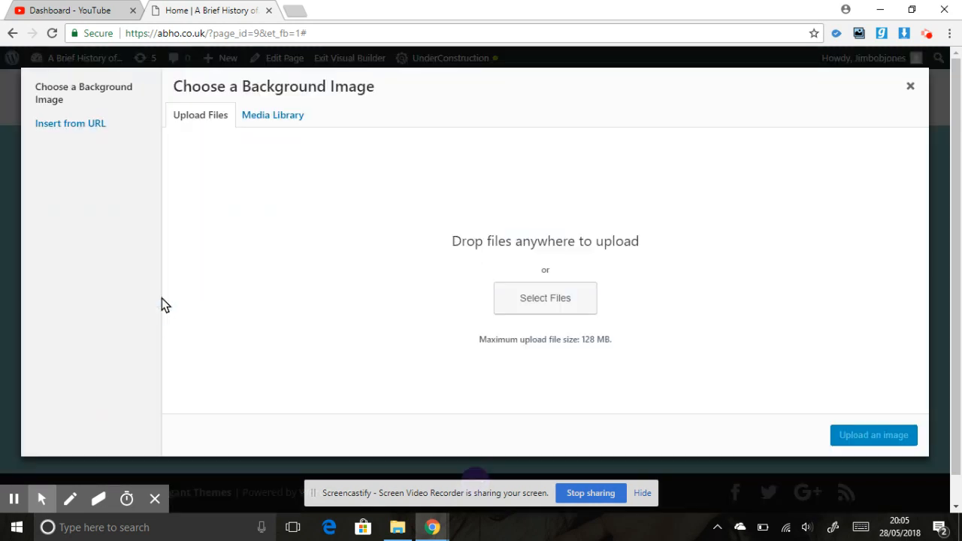
pyautogui.click(522, 300)
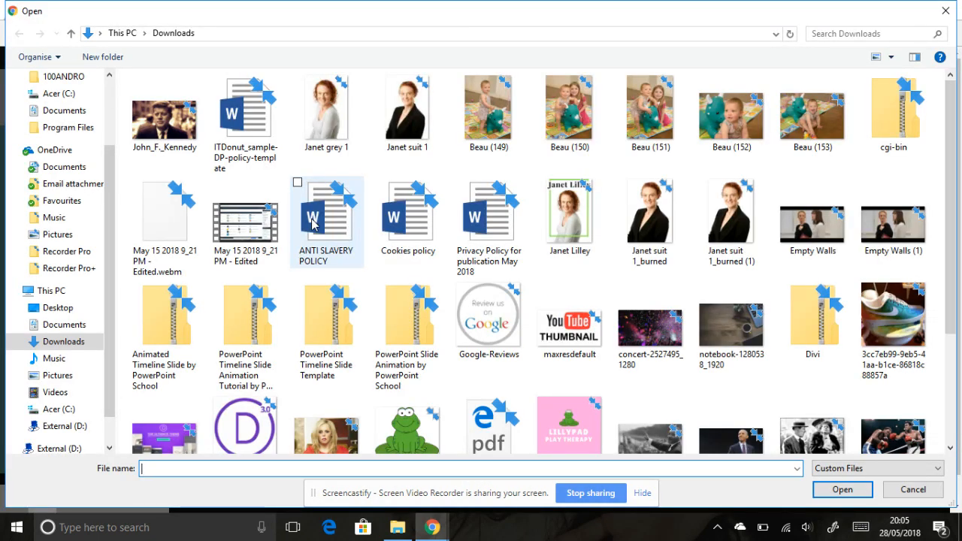
pyautogui.moveTo(953, 202); pyautogui.dragTo(957, 406)
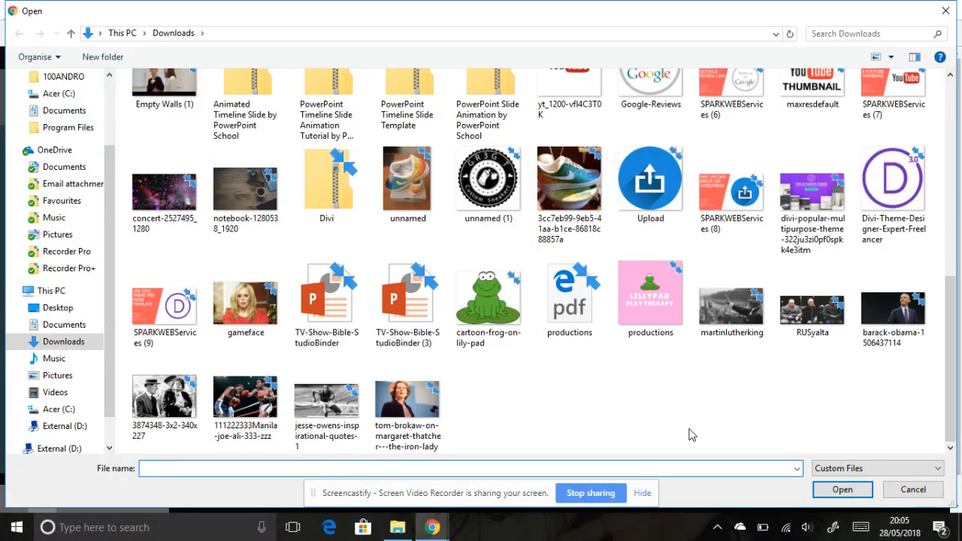
pyautogui.doubleClick(731, 314)
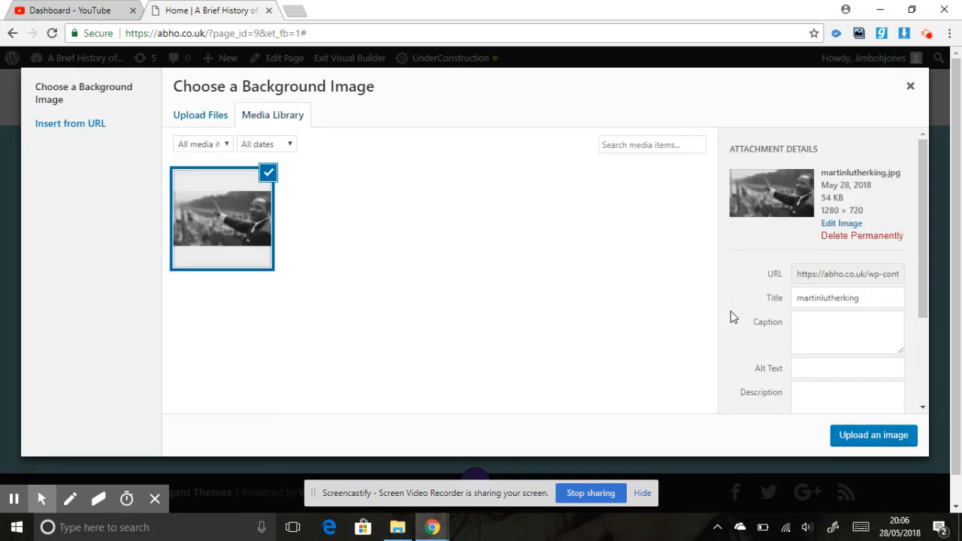
# Set the uploaded image's title to "A brief history of Martin Luther King".
pyautogui.doubleClick(796, 298)
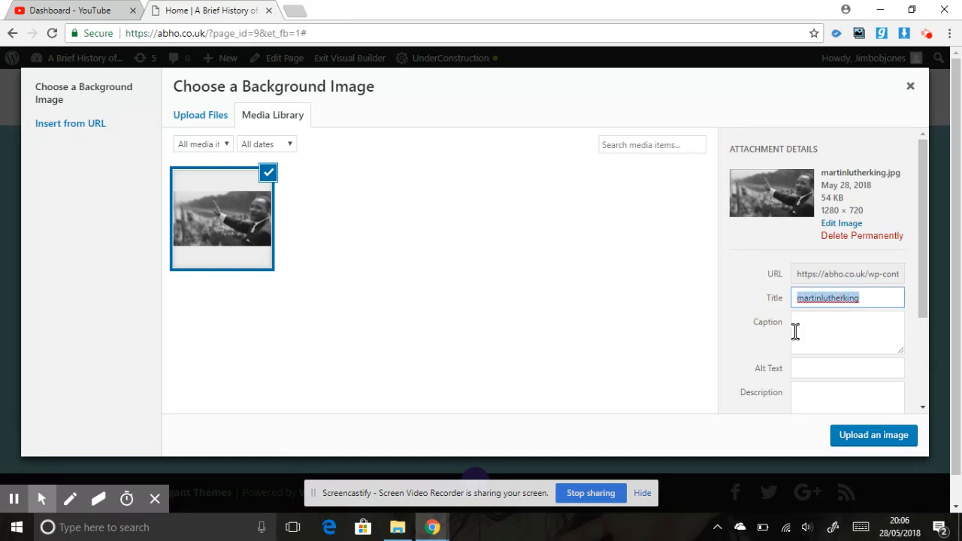
pyautogui.write('M')
pyautogui.write(' Brie')
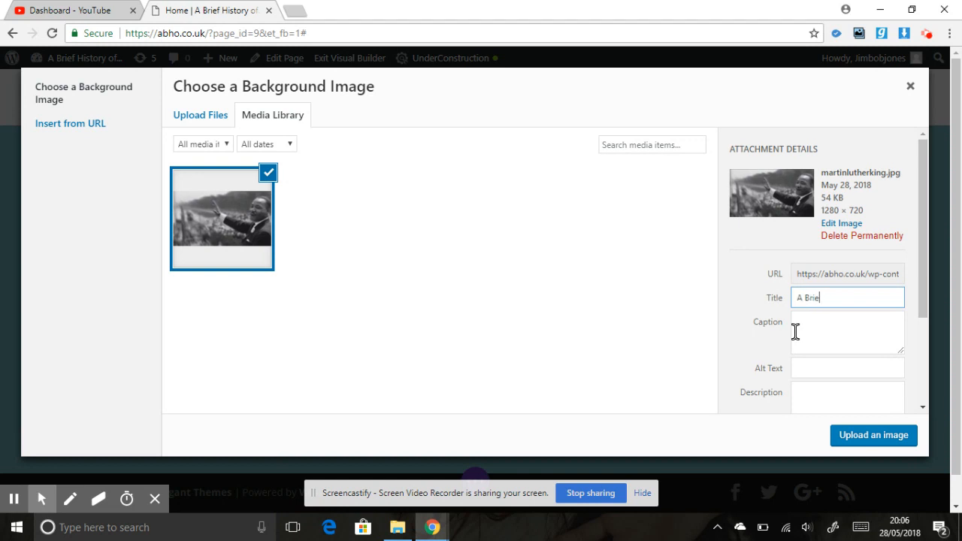
pyautogui.write('brief history of Marting Luther King')
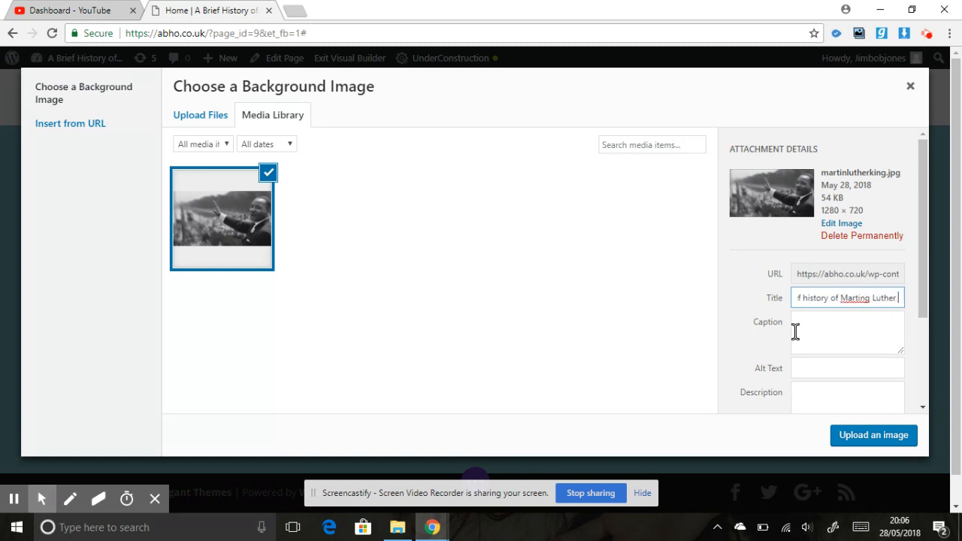
pyautogui.click(852, 298)
pyautogui.press('BackSpace')
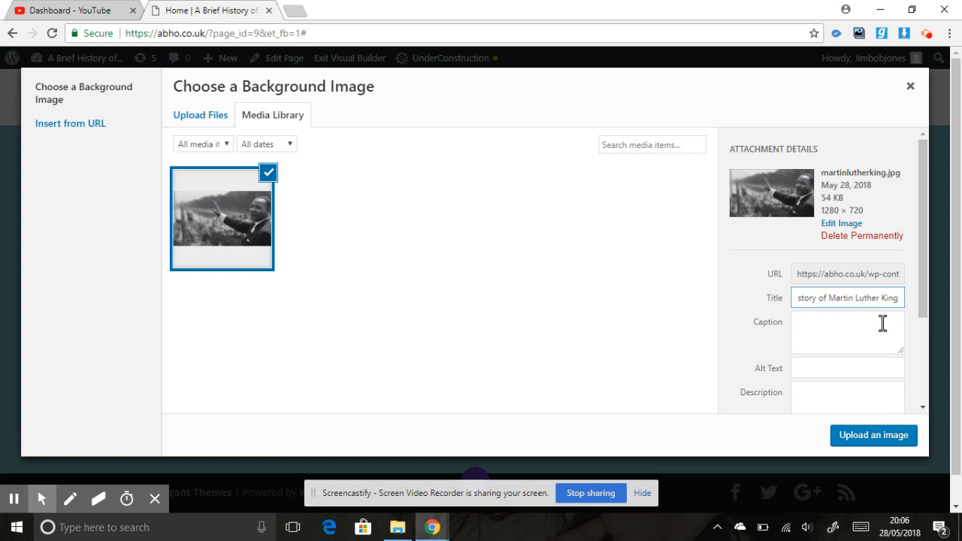
# Copy the image's title into its alt text.
pyautogui.hotkey('ctrl', 'a')
pyautogui.hotkey('ctrl', 'c')
pyautogui.click(816, 372)
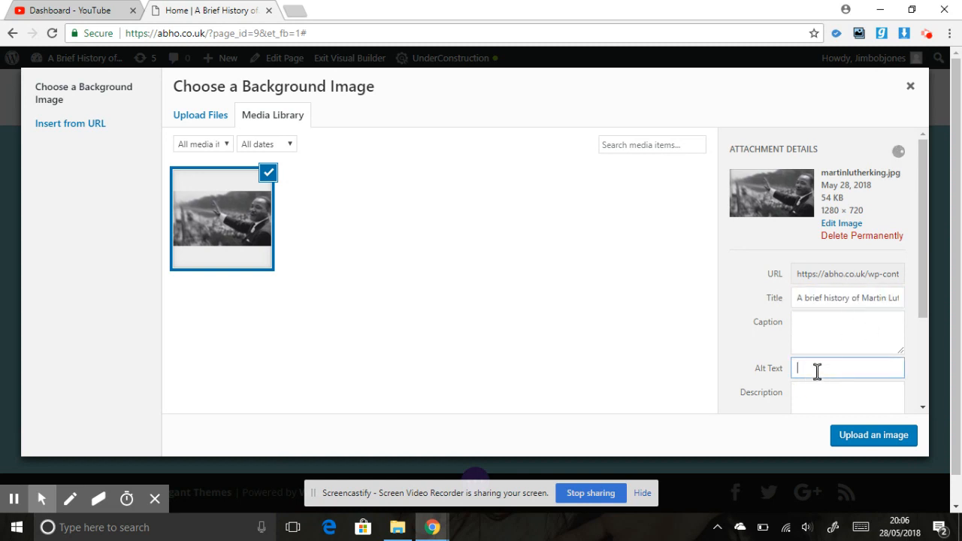
pyautogui.hotkey('ctrl', 'v')
# Set the image's description to "A short synopsis of the life of Martin Luther King Jr who was an American civil rights activist.".
pyautogui.click(802, 387)
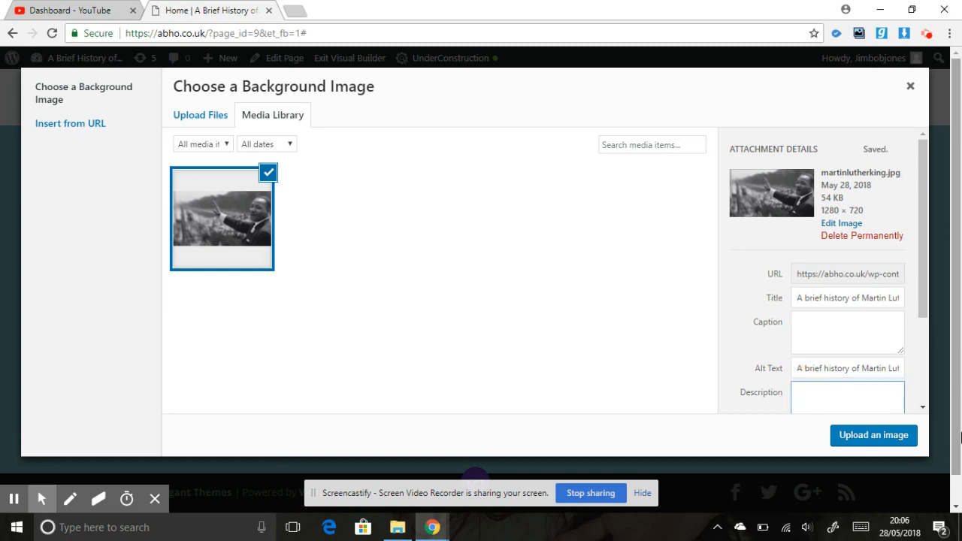
pyautogui.write('A short synopsis of the life of Martin Lut')
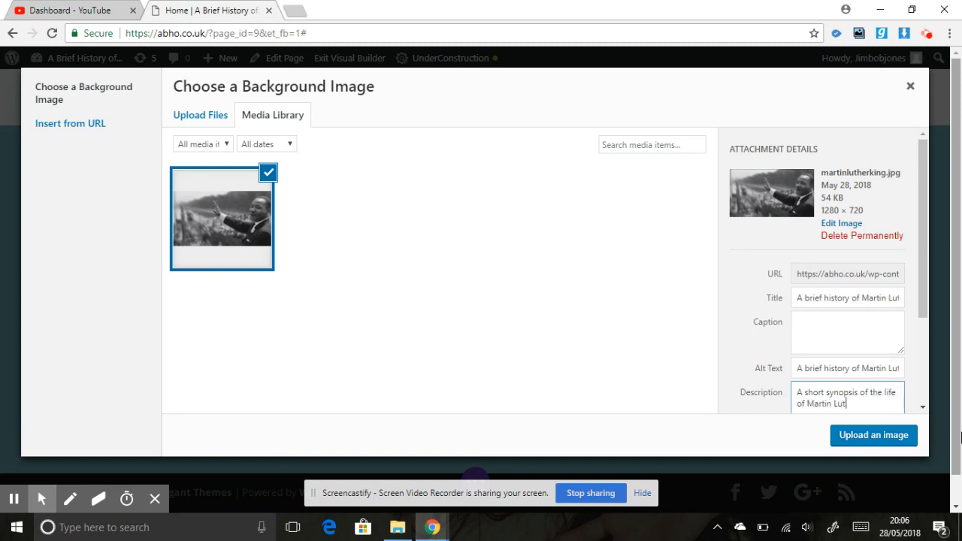
pyautogui.write('her King Jr who ')
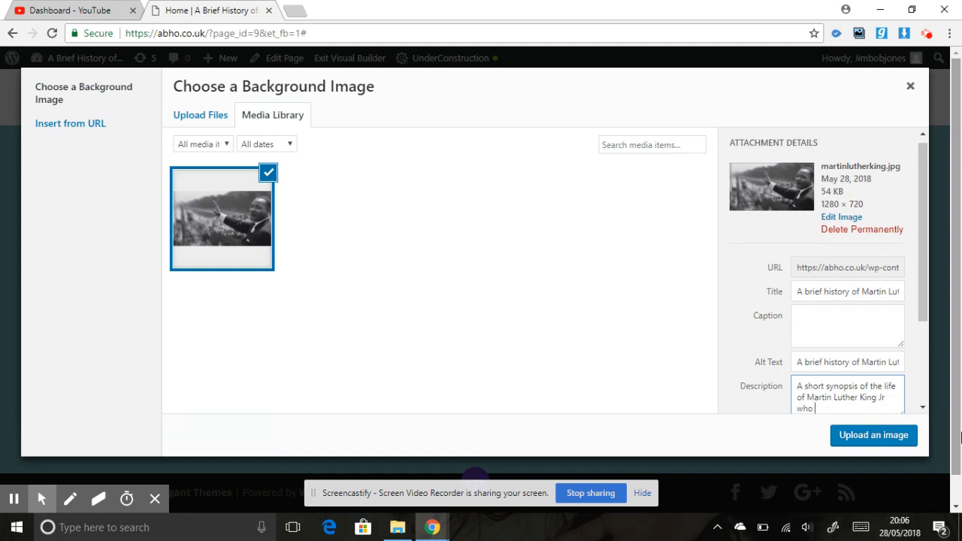
pyautogui.write('was an American civil rights activist.')
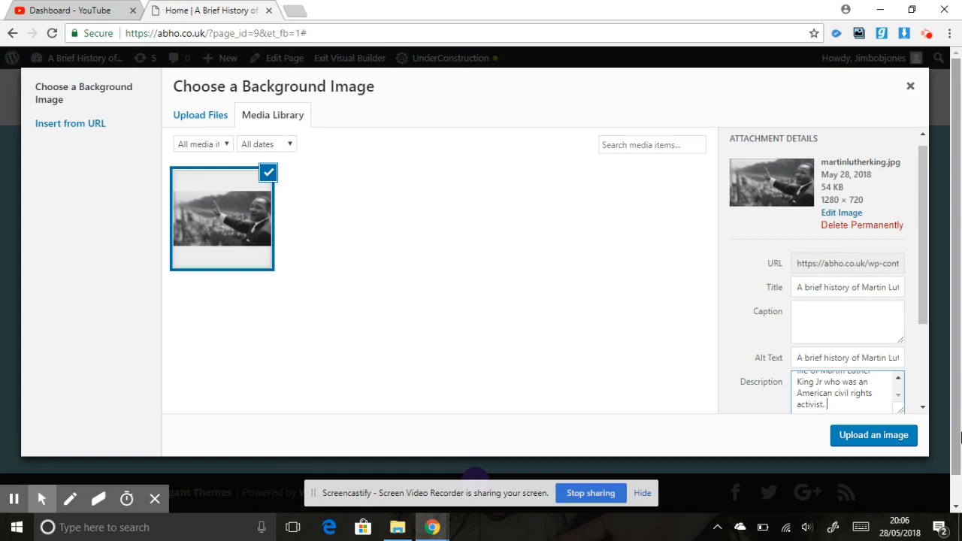
# Apply the uploaded image as the slide's background and turn on its parallax effect.
pyautogui.click(874, 435)
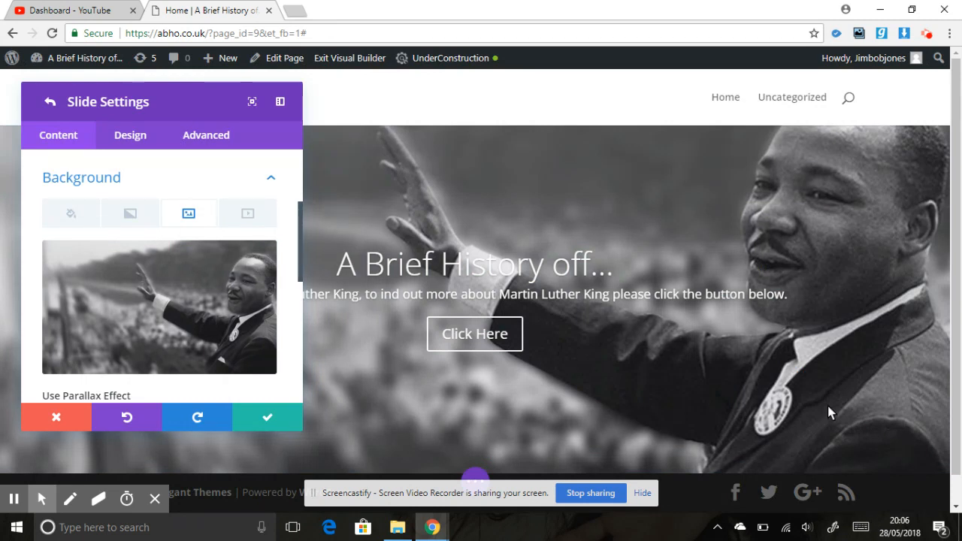
pyautogui.moveTo(301, 261); pyautogui.dragTo(300, 296)
pyautogui.click(66, 305)
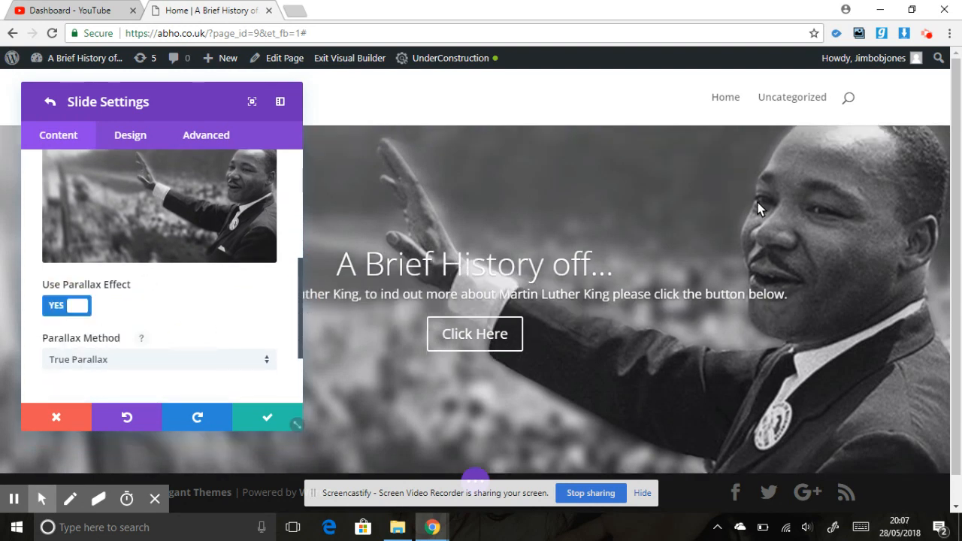
# Turn off the parallax effect on the slide's background image.
pyautogui.moveTo(956, 113)
pyautogui.mouseDown()
pyautogui.moveTo(961, 241)
pyautogui.moveTo(959, 109)
pyautogui.mouseUp()
pyautogui.click(67, 308)
# Try the Actual Size and Fit options for the background image size, and return it to Cover.
pyautogui.click(116, 364)
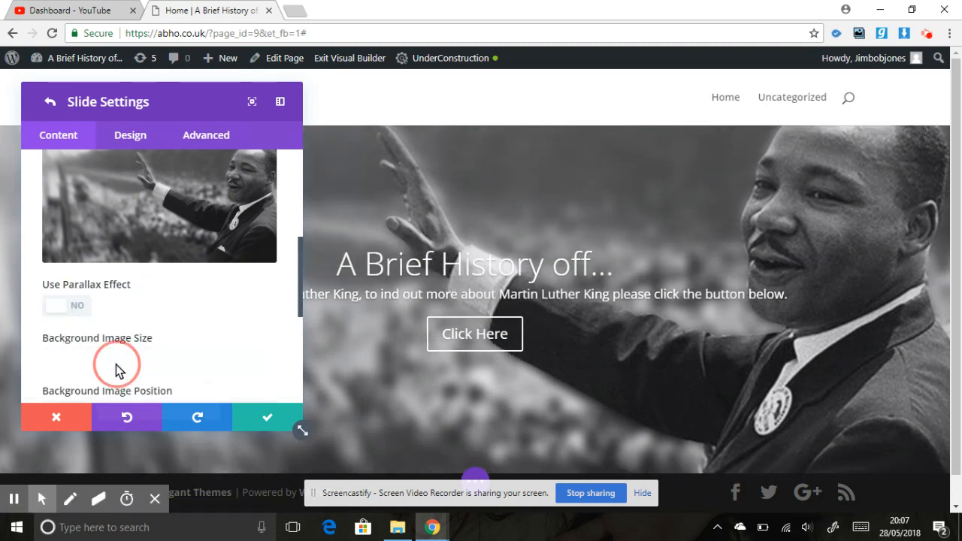
pyautogui.click(112, 421)
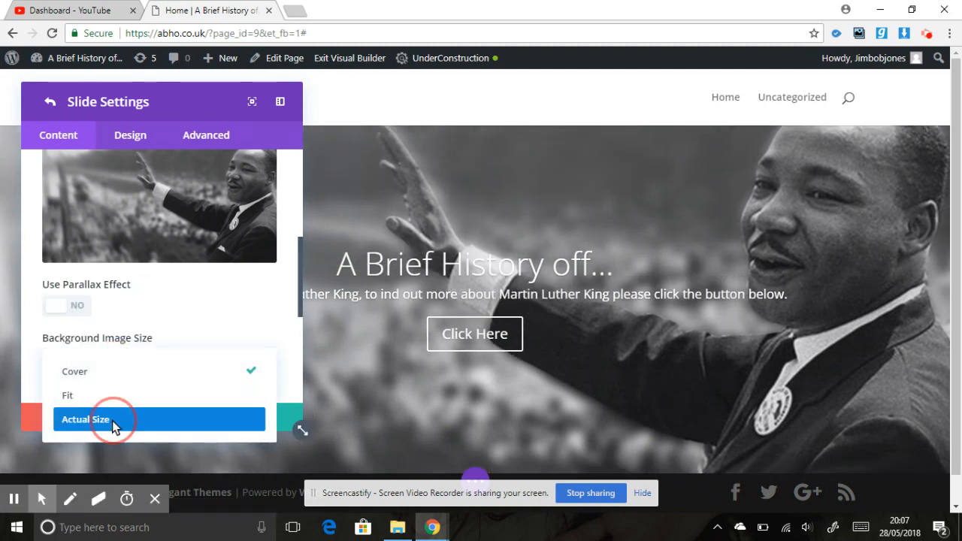
pyautogui.click(108, 360)
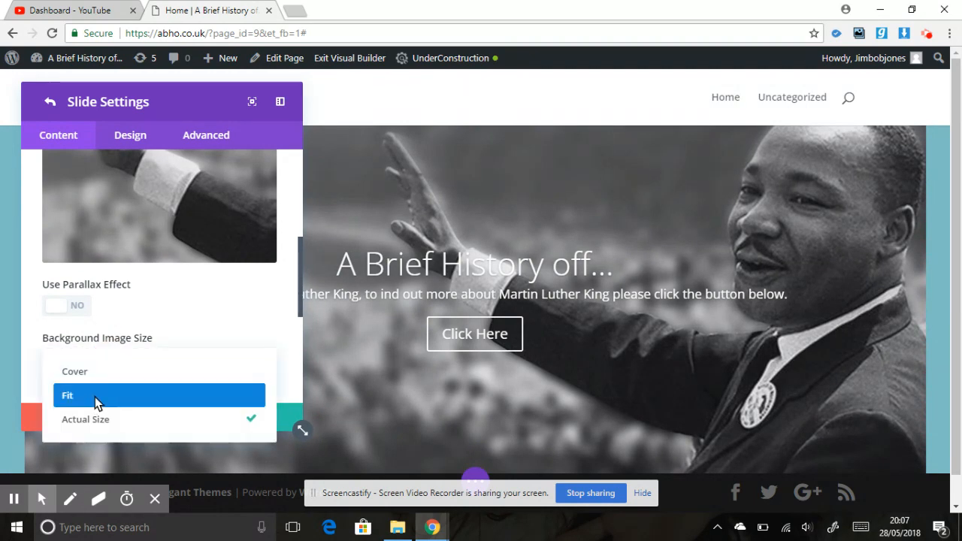
pyautogui.click(96, 399)
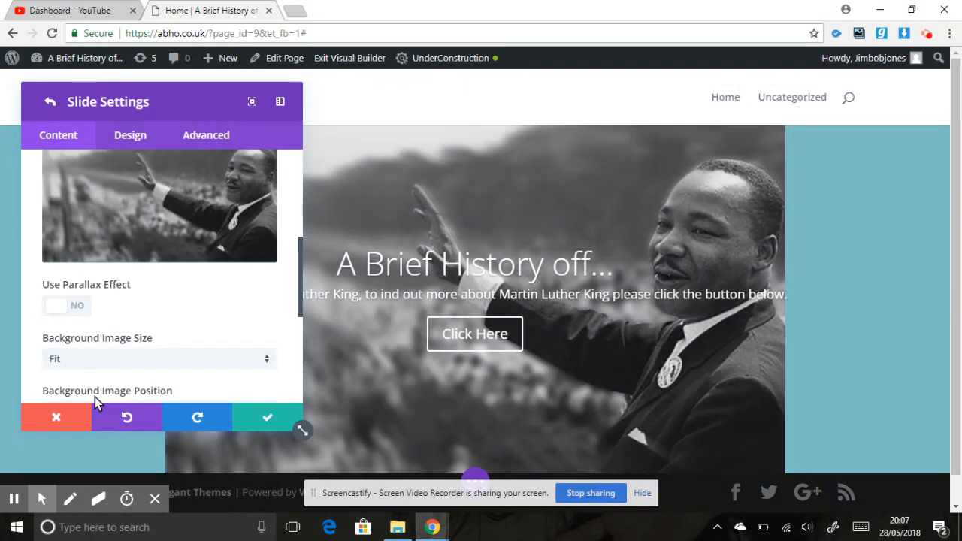
pyautogui.click(135, 357)
pyautogui.click(132, 371)
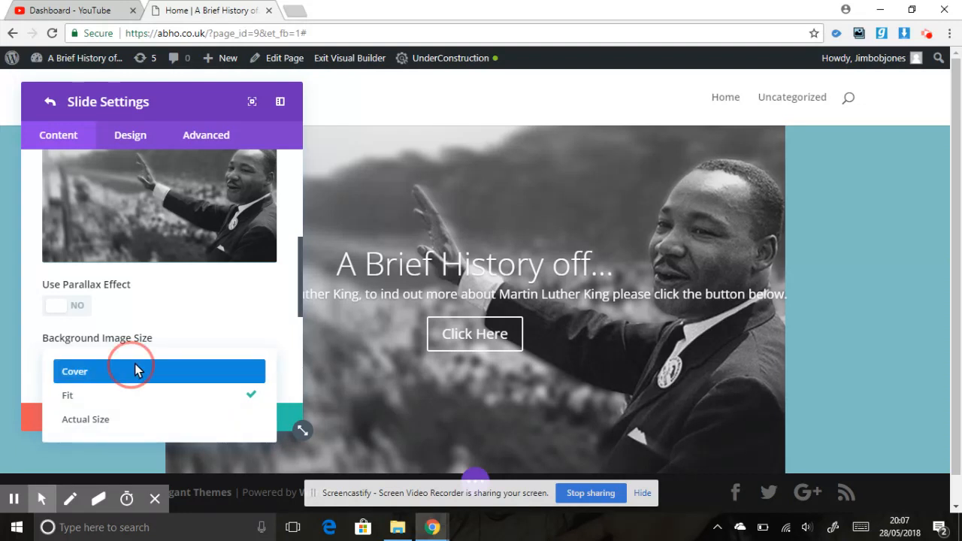
# Try the Top Center and Bottom Center background image positions, and return the position to Center.
pyautogui.moveTo(300, 281); pyautogui.dragTo(298, 319)
pyautogui.click(218, 298)
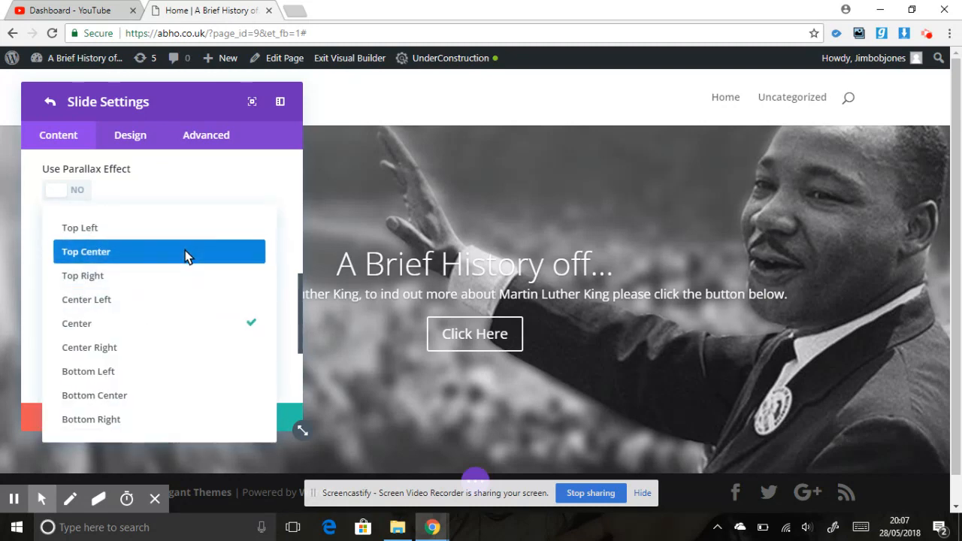
pyautogui.click(186, 252)
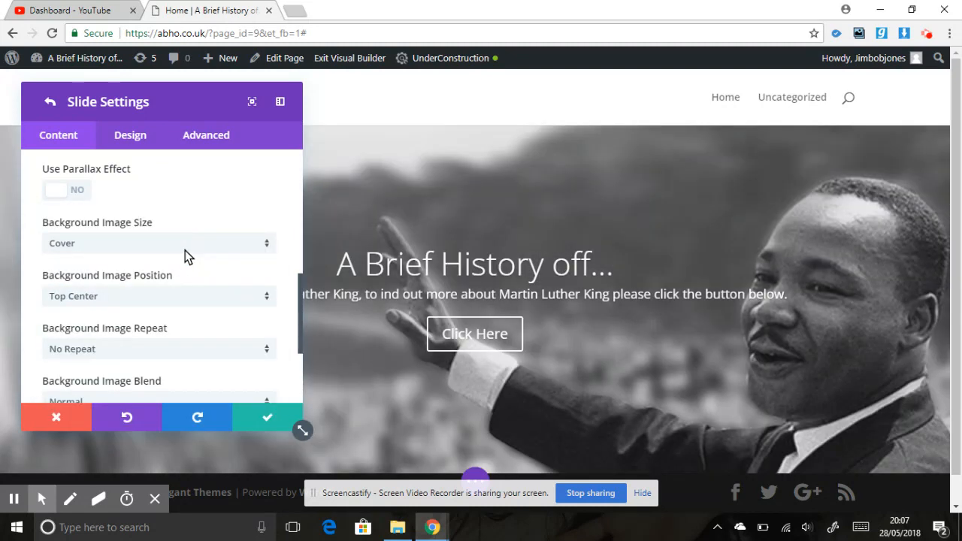
pyautogui.click(184, 242)
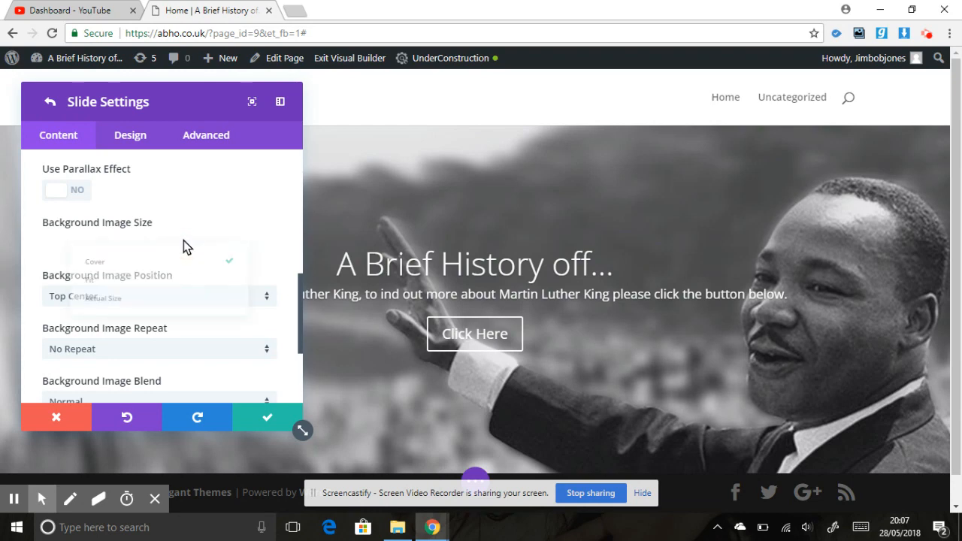
pyautogui.click(182, 251)
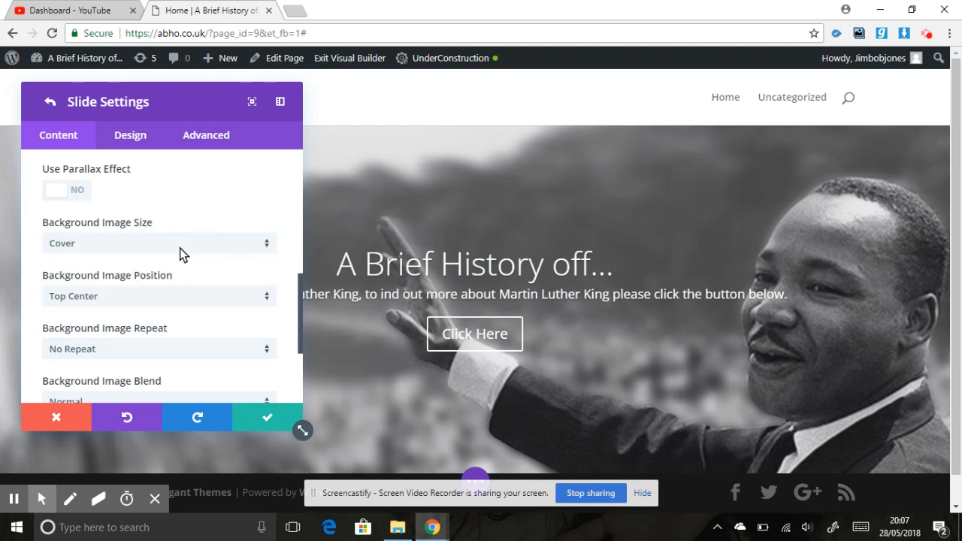
pyautogui.click(132, 304)
pyautogui.click(118, 396)
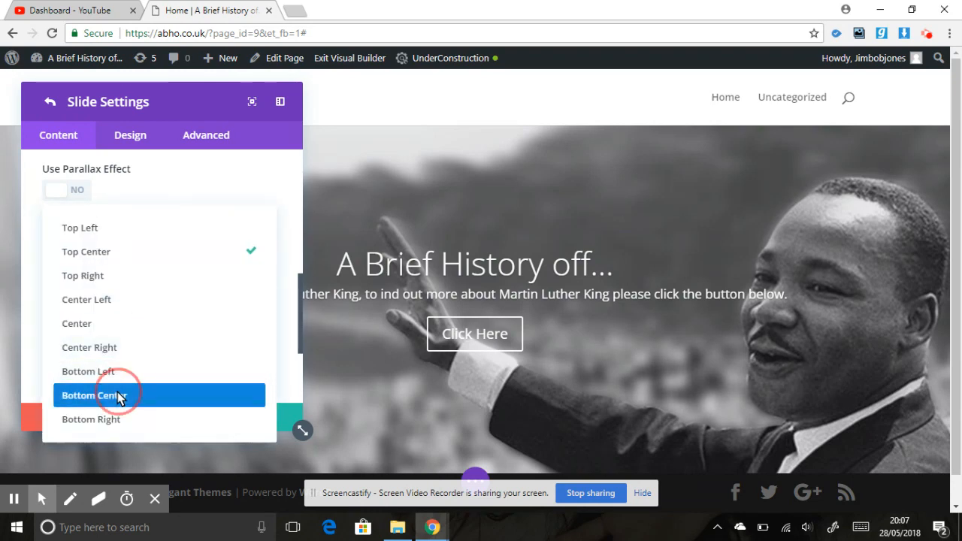
pyautogui.click(152, 295)
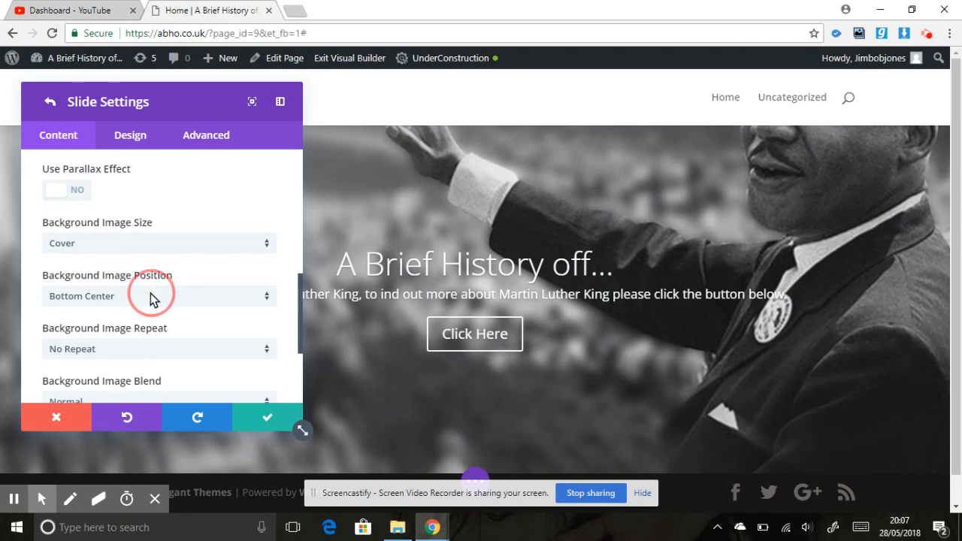
pyautogui.click(139, 321)
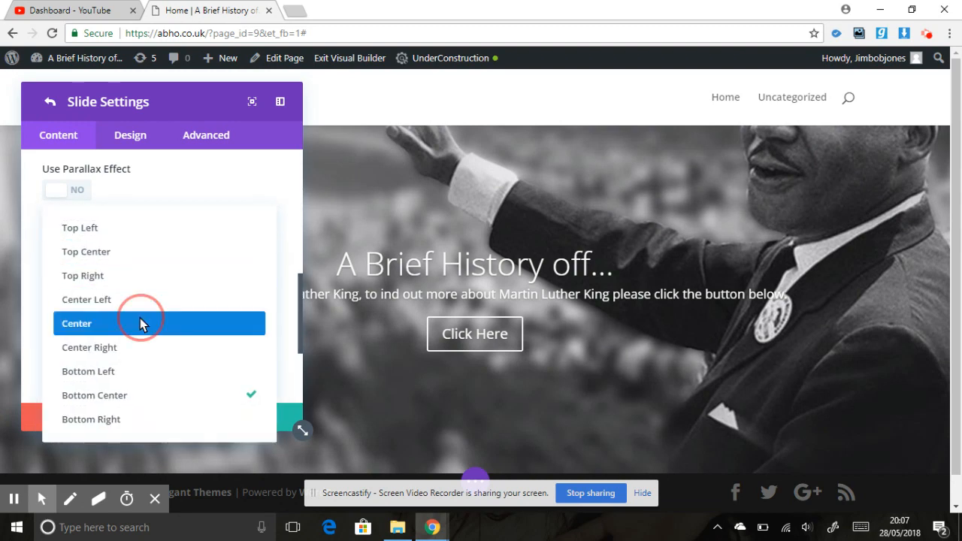
# Set the slide's title text size to 50px in the design settings.
pyautogui.click(298, 317)
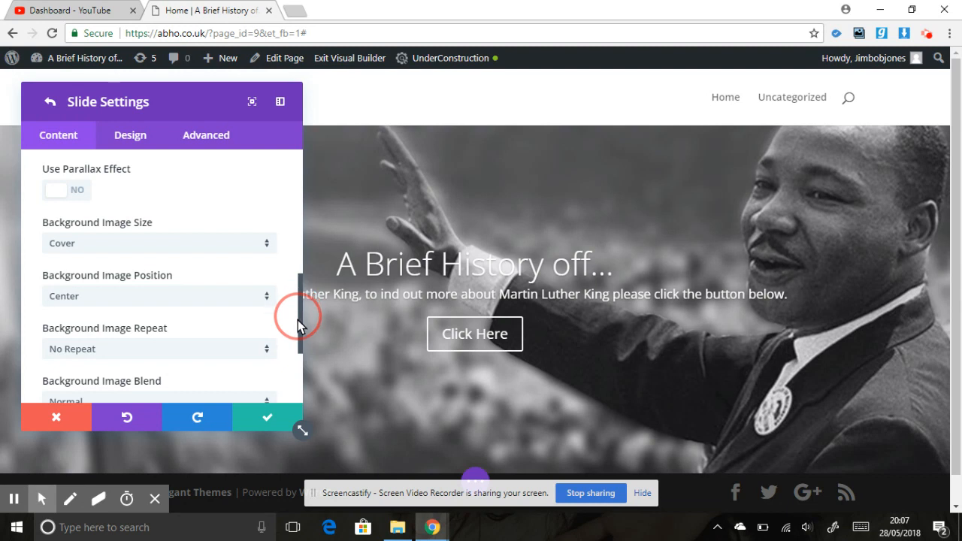
pyautogui.moveTo(297, 322); pyautogui.dragTo(303, 148)
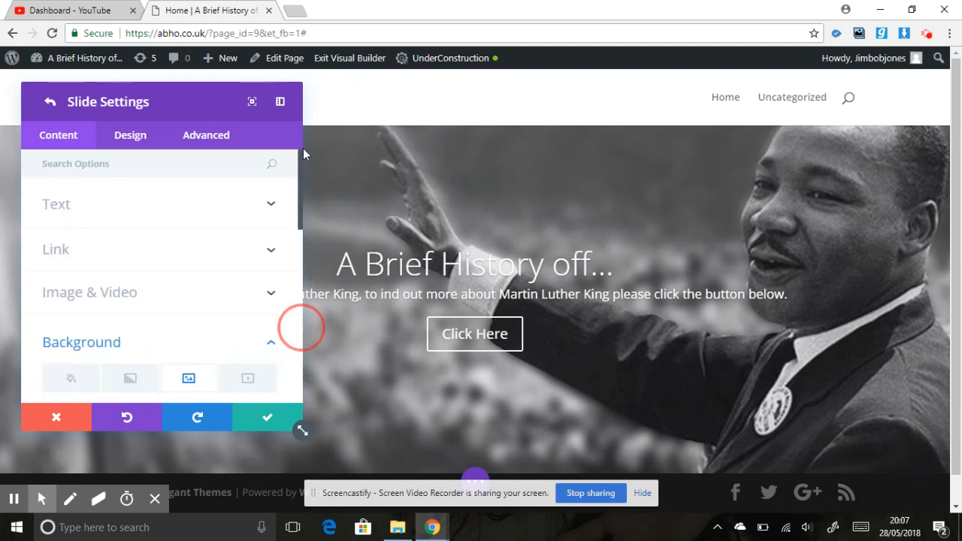
pyautogui.click(113, 138)
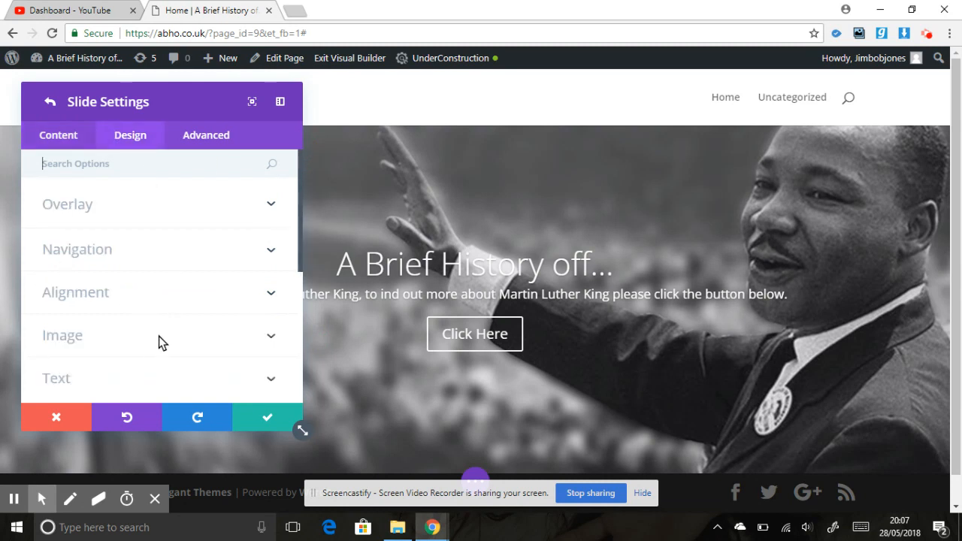
pyautogui.doubleClick(298, 269)
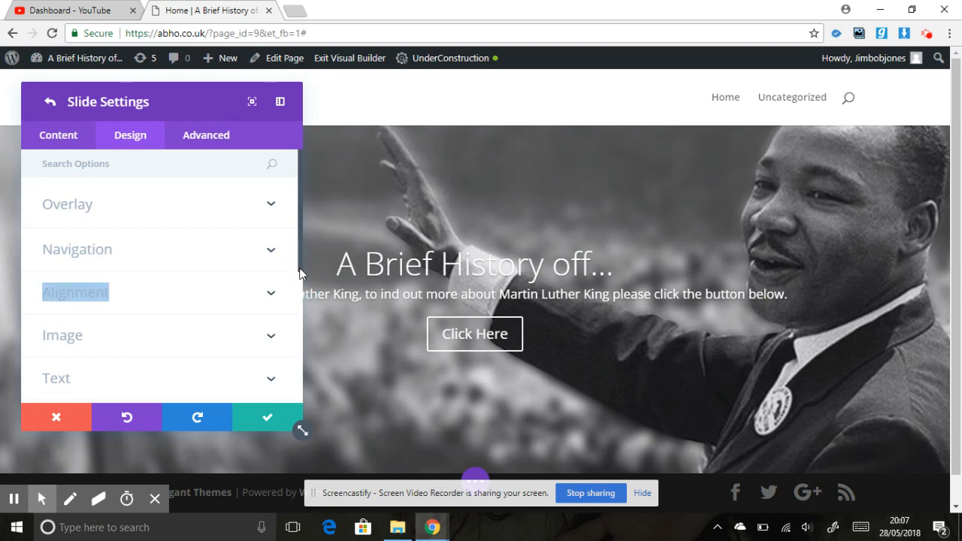
pyautogui.moveTo(300, 257); pyautogui.dragTo(300, 304)
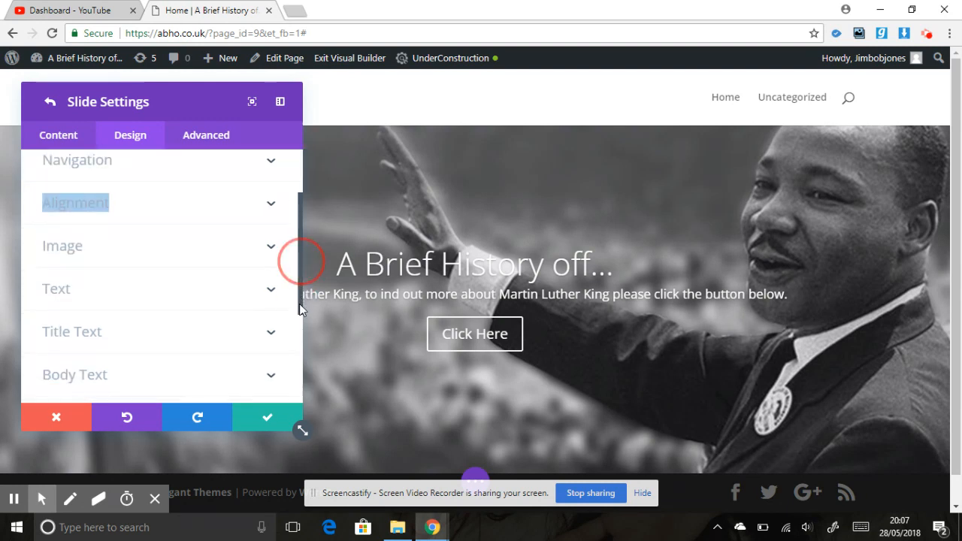
pyautogui.click(217, 324)
pyautogui.scroll(-5, 246, 304)
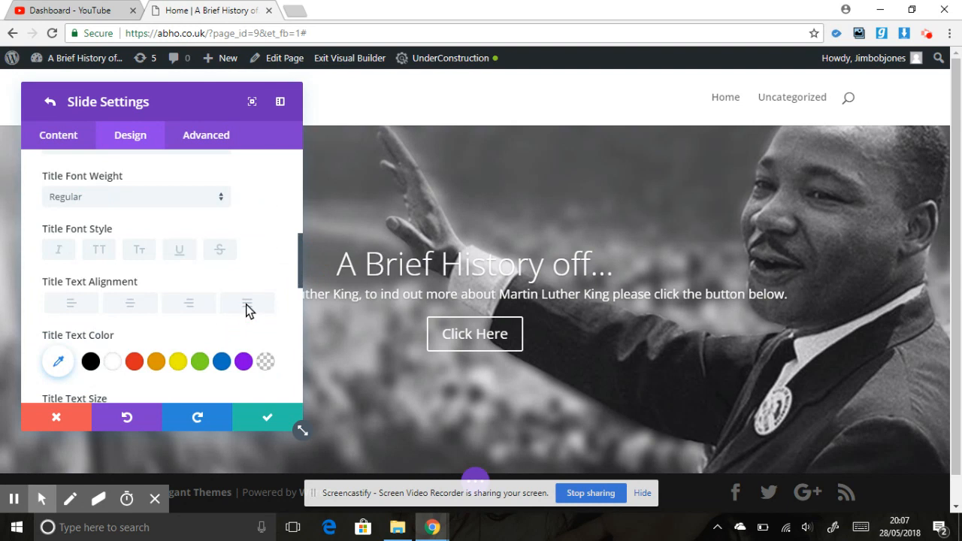
pyautogui.moveTo(300, 257); pyautogui.dragTo(303, 288)
pyautogui.click(201, 308)
pyautogui.write('50')
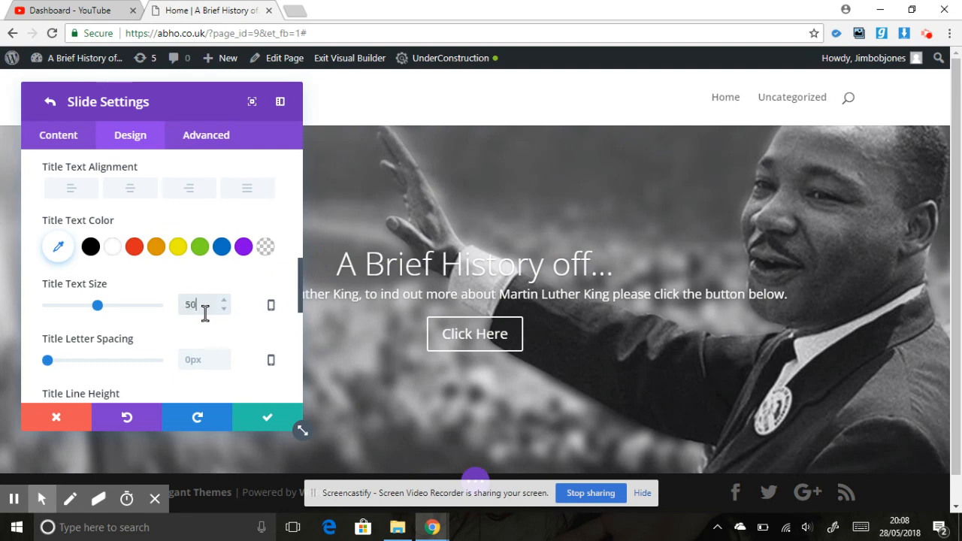
pyautogui.write('px')
# Set the slide's title font to Abril Fatface and save the slide's changes.
pyautogui.moveTo(298, 287); pyautogui.dragTo(294, 245)
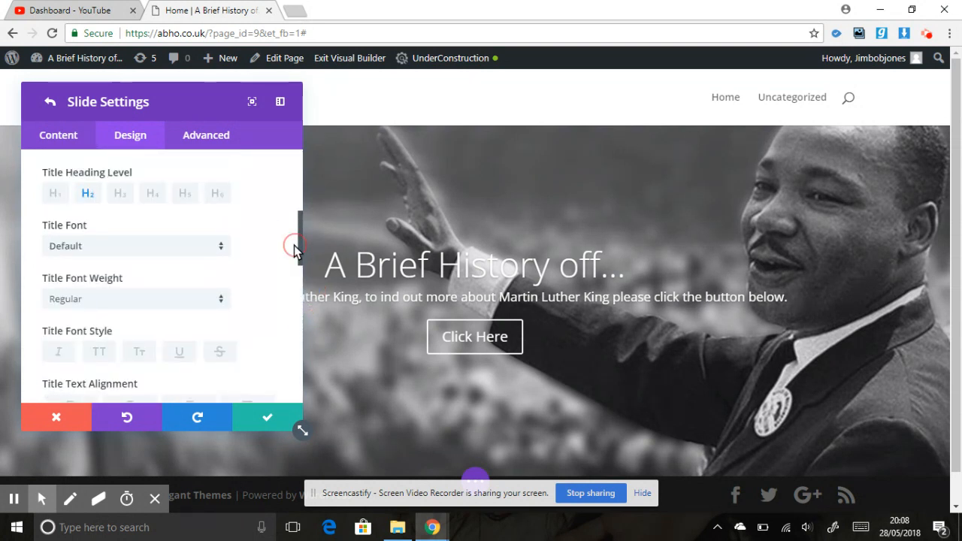
pyautogui.click(170, 244)
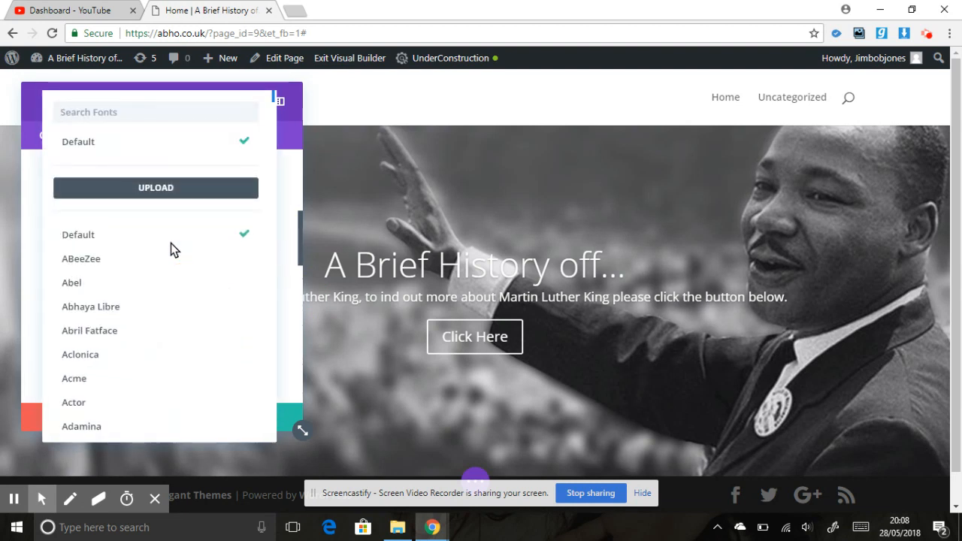
pyautogui.click(103, 339)
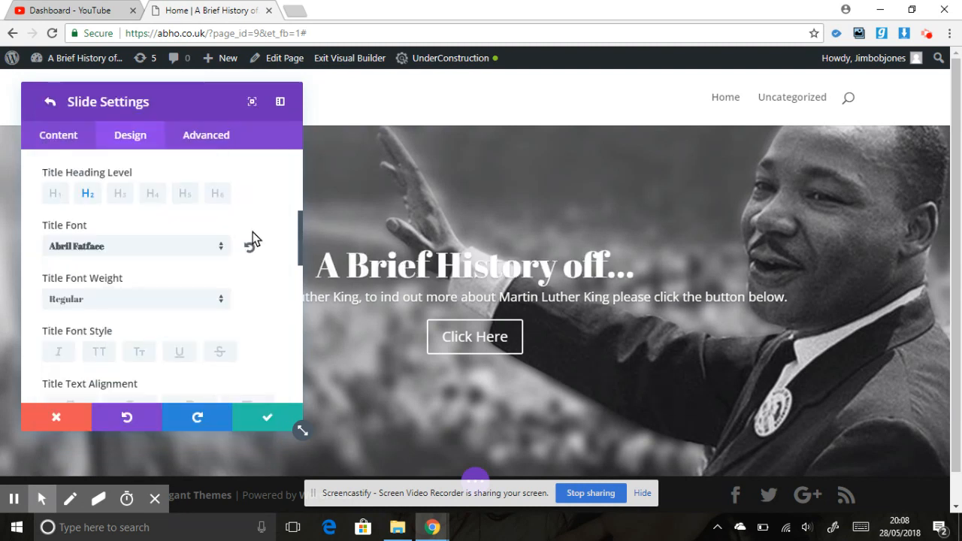
pyautogui.click(268, 421)
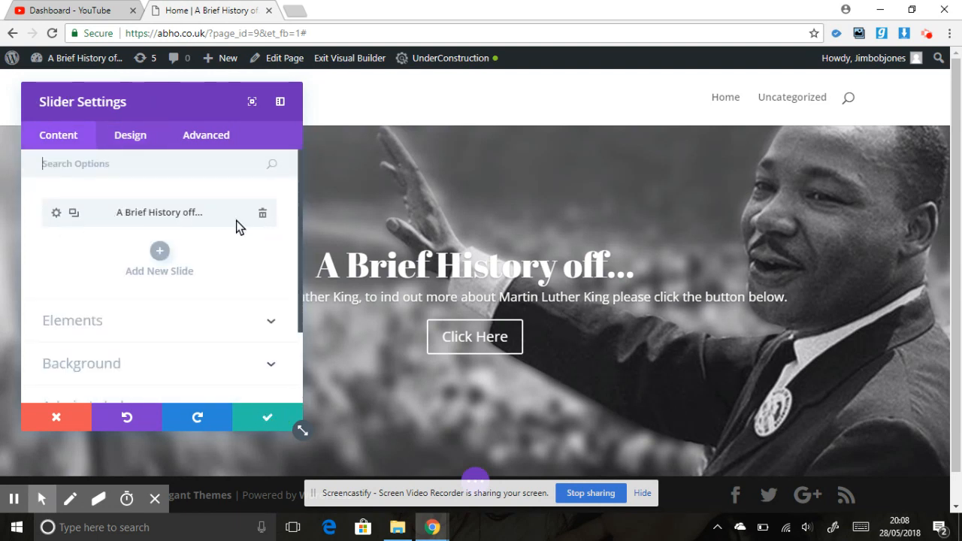
# Duplicate the "A Brief History off..." slide and open the copy's text settings.
pyautogui.click(74, 214)
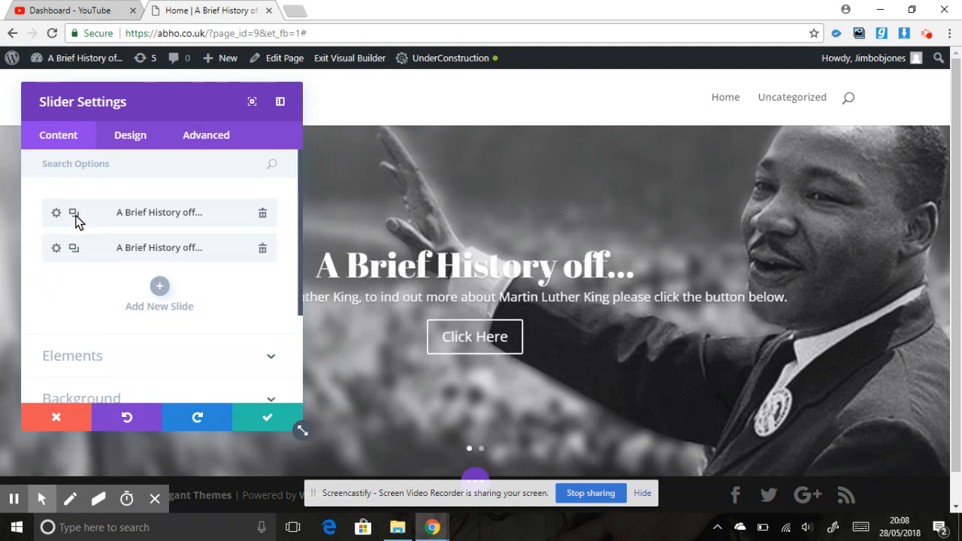
pyautogui.click(55, 249)
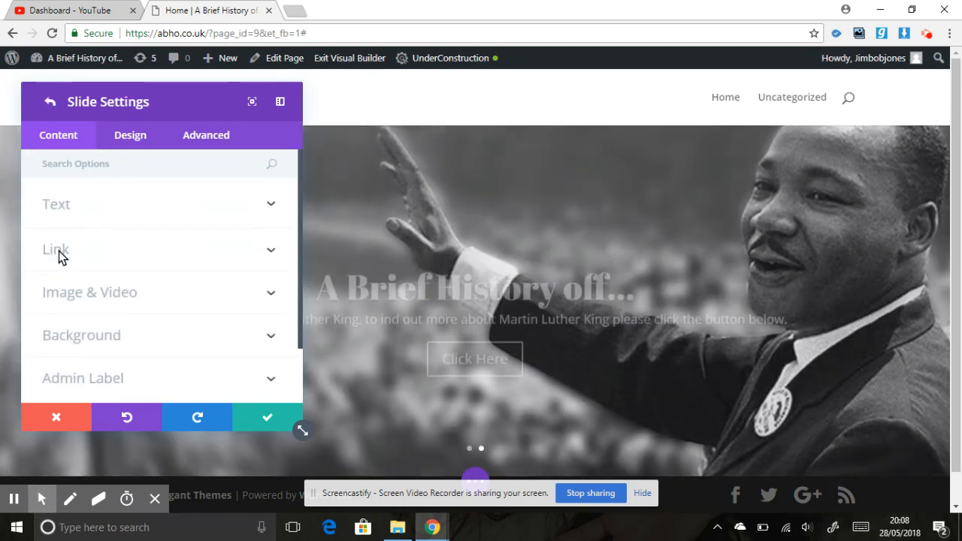
pyautogui.click(95, 201)
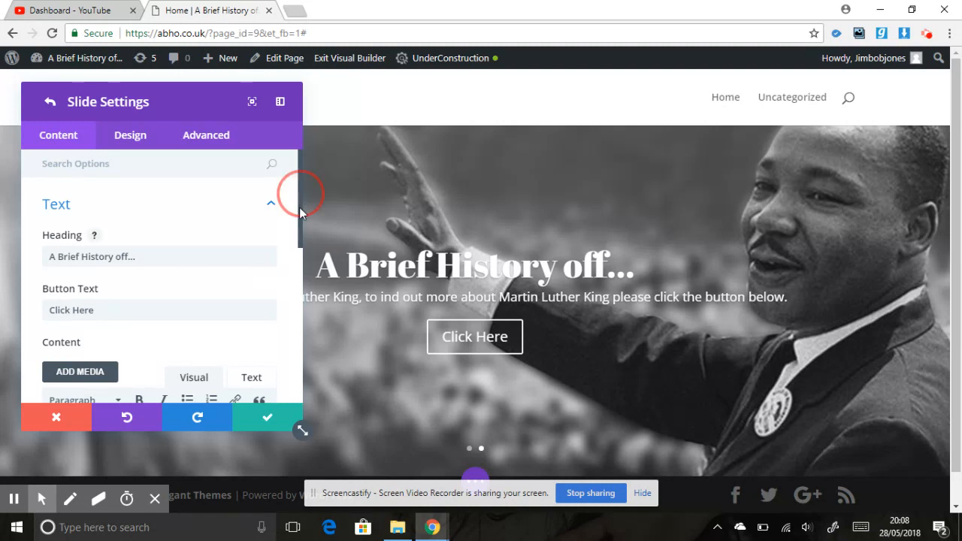
# Replace the copy's content after "This slide is of" with "Margaret Thatcher who was a controversial Prime Minister in the United Kingdom in the 1980's.".
pyautogui.scroll(-3, 299, 193)
pyautogui.moveTo(182, 310); pyautogui.dragTo(127, 279)
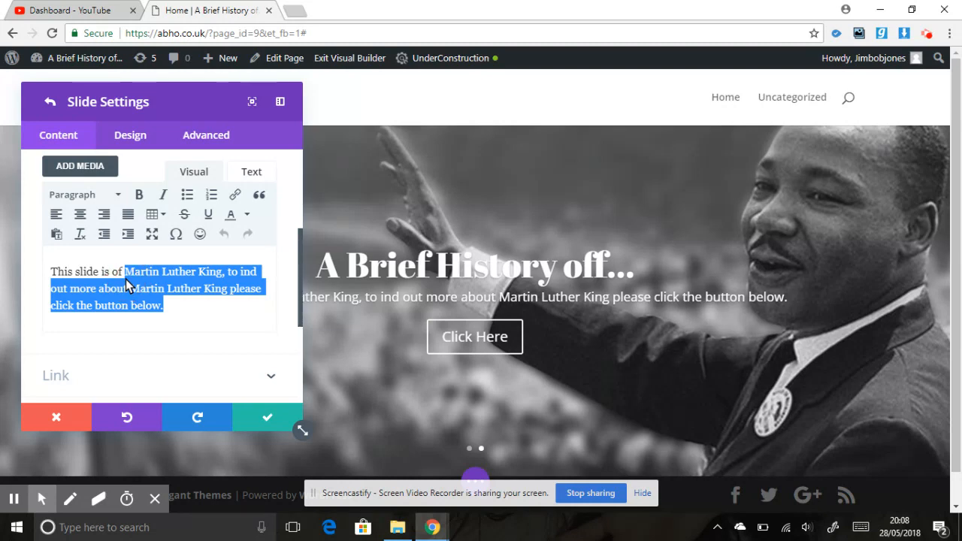
pyautogui.write('Margaret Thatcher ')
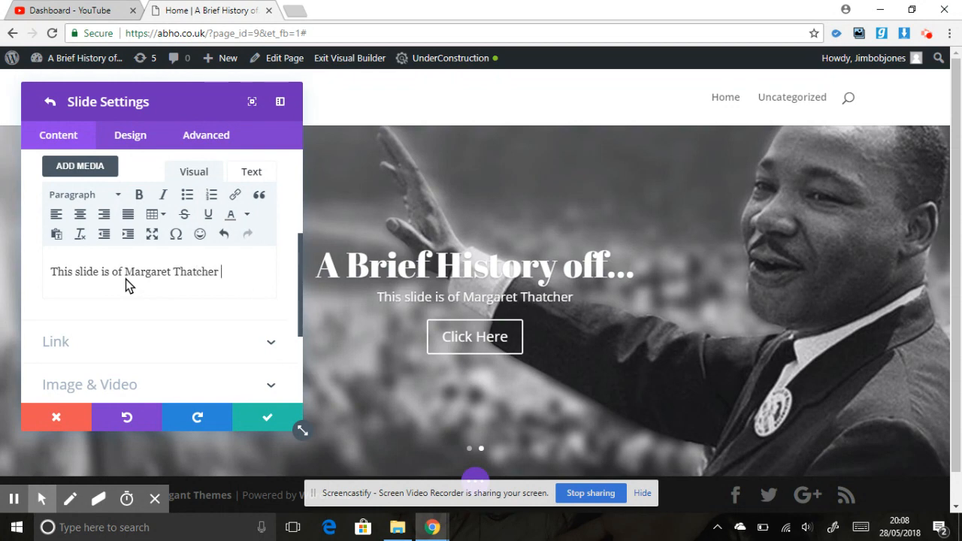
pyautogui.write('who was a controversial')
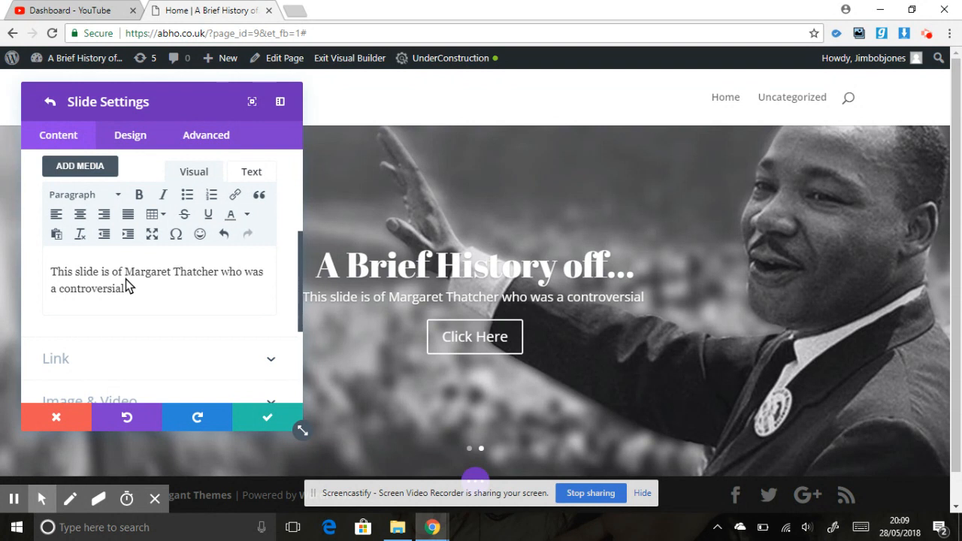
pyautogui.write(' Prime M')
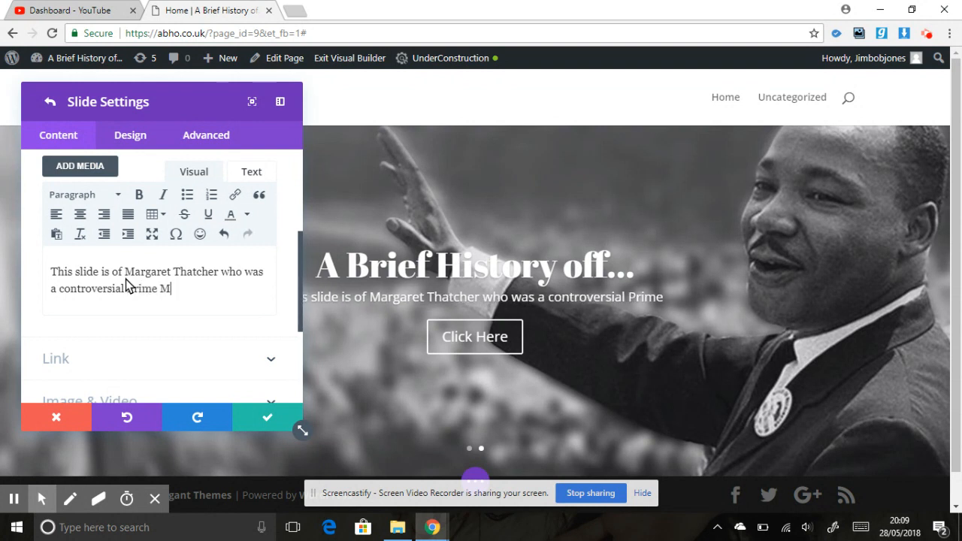
pyautogui.write("inister in the United Kingdom in the 1980's")
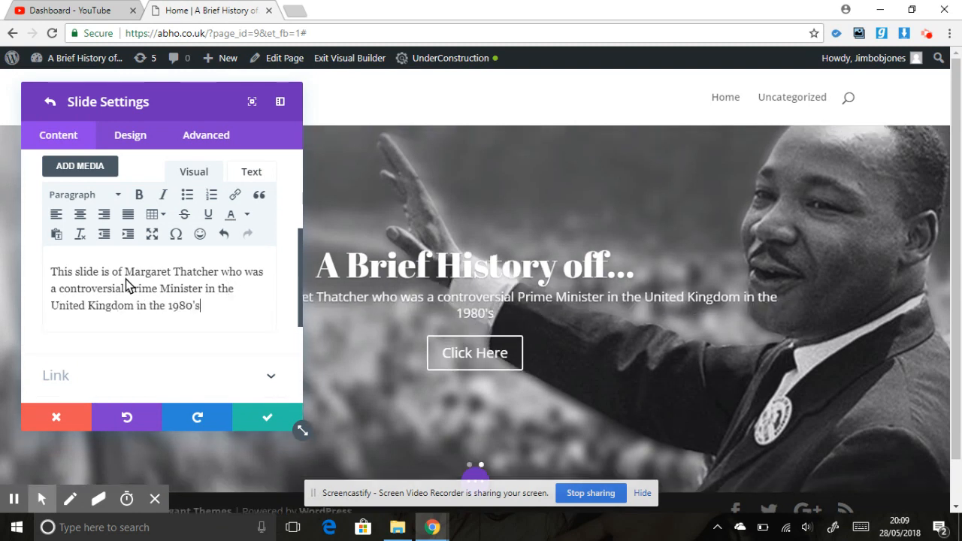
pyautogui.write('.')
# Open the image chooser for the Margaret Thatcher slide's background image.
pyautogui.moveTo(299, 284); pyautogui.dragTo(302, 333)
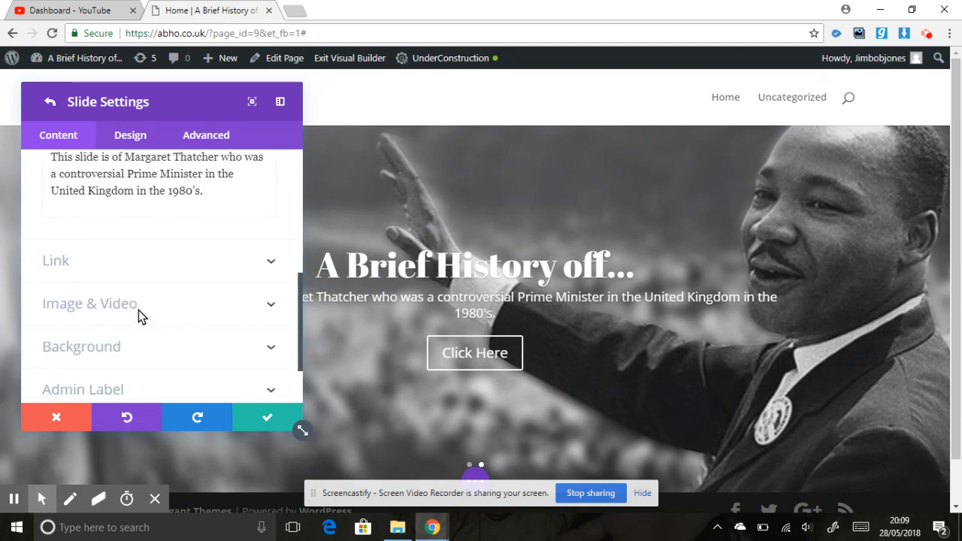
pyautogui.click(138, 306)
pyautogui.moveTo(299, 289); pyautogui.dragTo(298, 352)
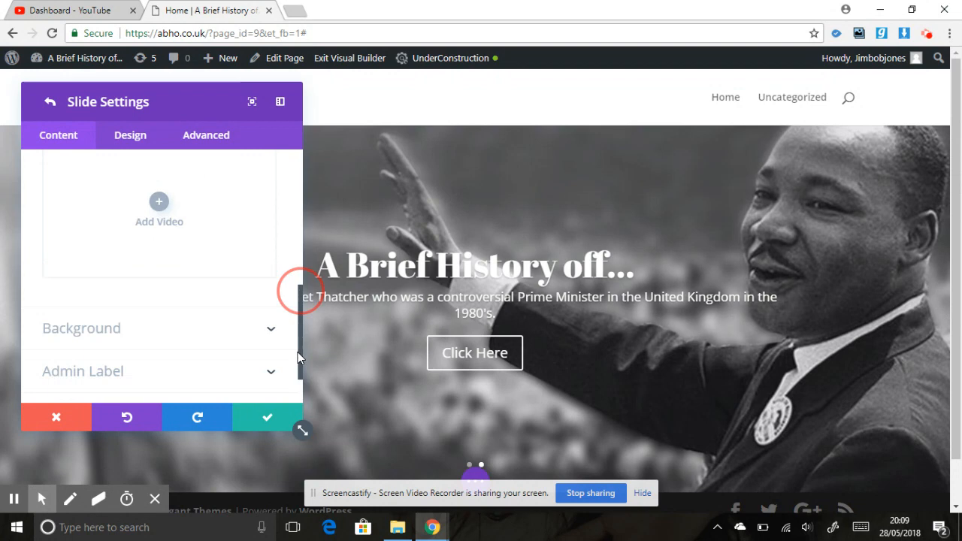
pyautogui.click(229, 314)
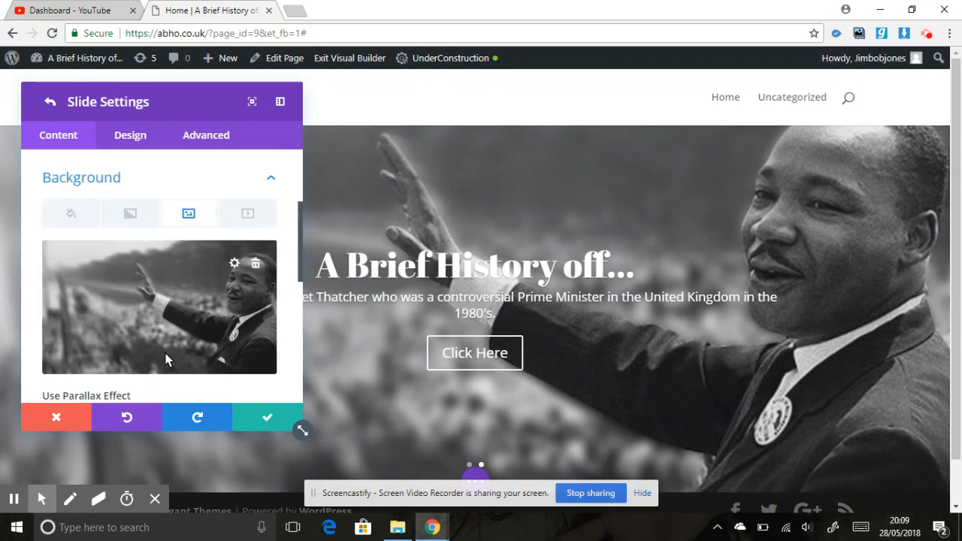
pyautogui.click(235, 264)
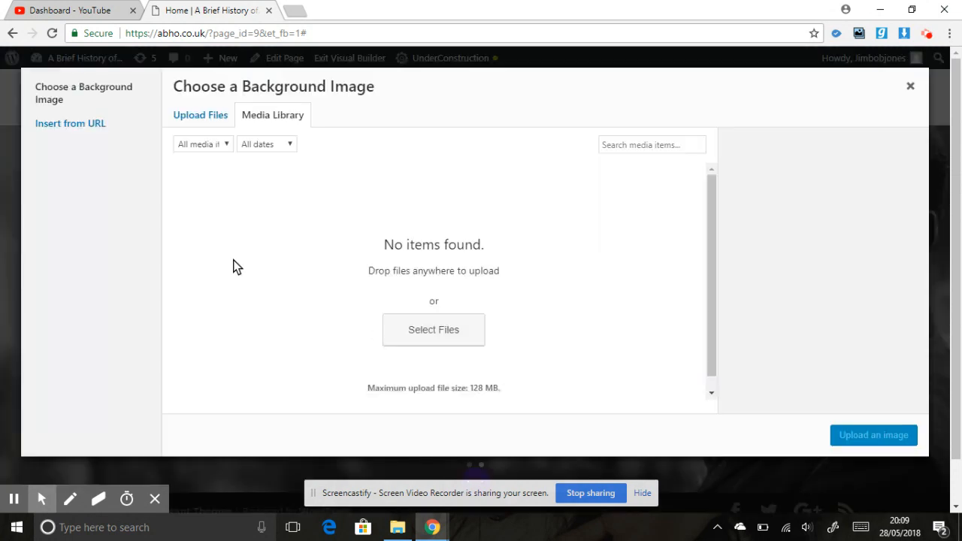
# Upload tom-brokaw-on-margaret-thatcher-the-iron-lady.jpg from the Downloads folder to the media library.
pyautogui.click(218, 125)
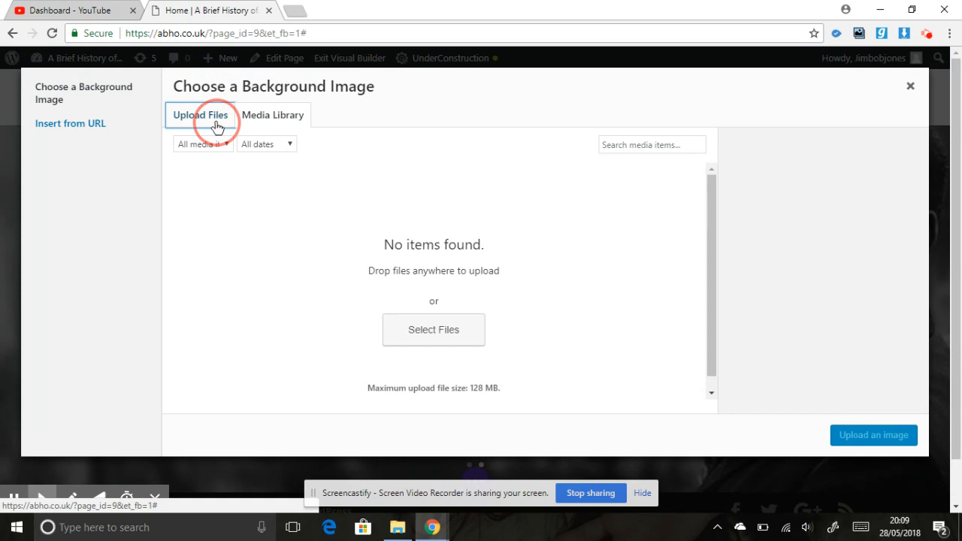
pyautogui.click(569, 297)
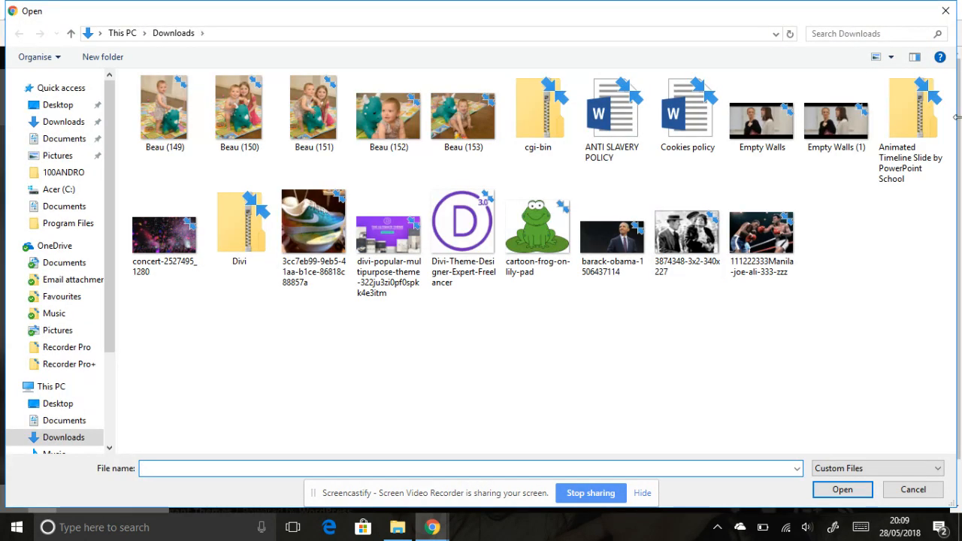
pyautogui.scroll(-5, 759, 181)
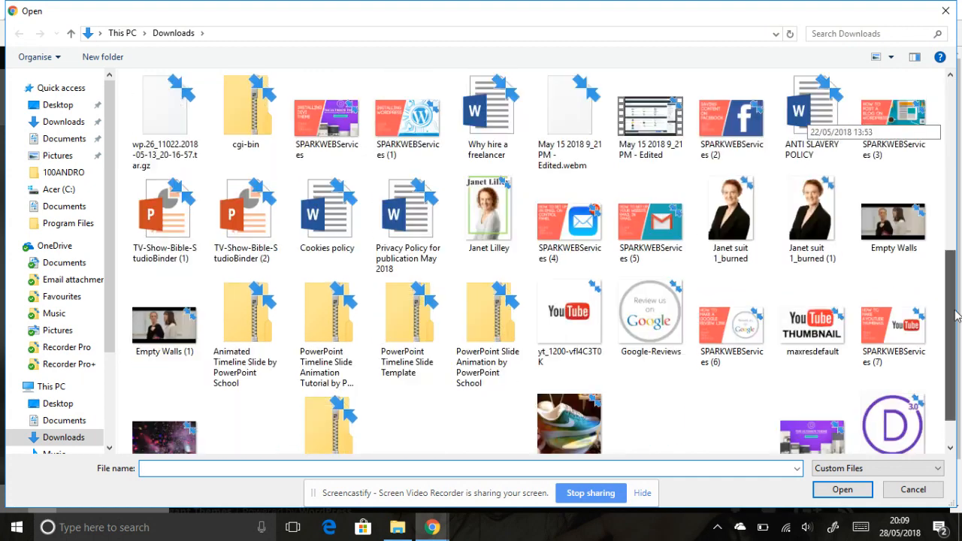
pyautogui.doubleClick(420, 406)
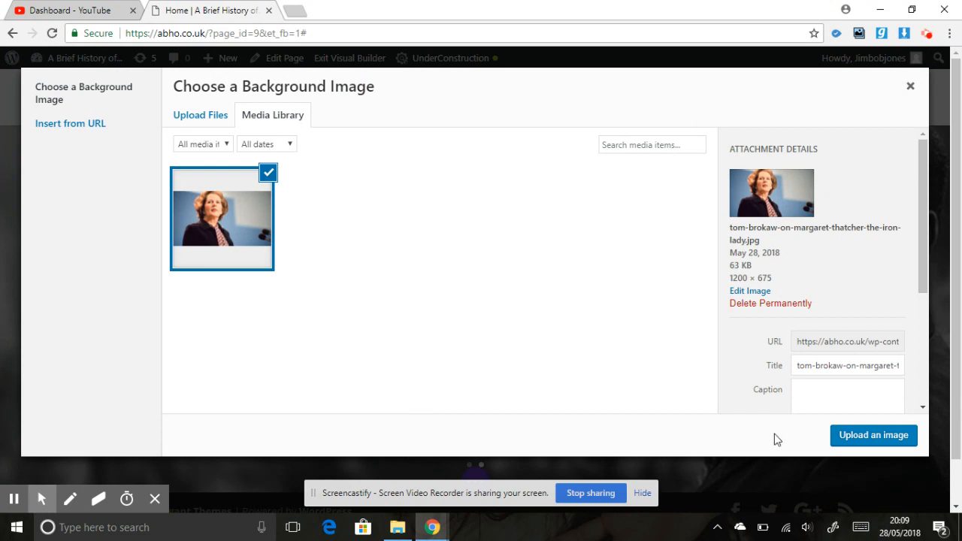
# Review the uploaded image's attachment details and apply it as the slide's background image.
pyautogui.moveTo(819, 365); pyautogui.dragTo(936, 372)
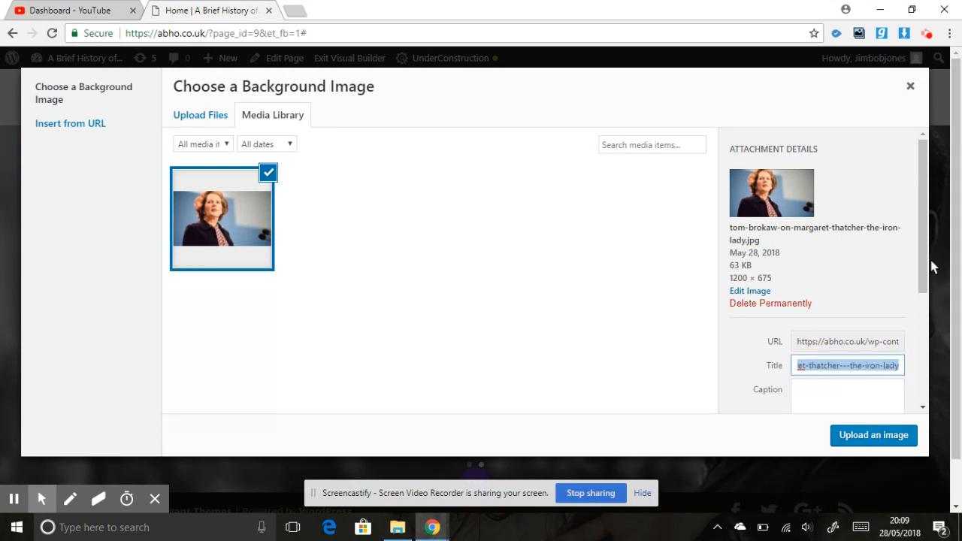
pyautogui.moveTo(926, 260); pyautogui.dragTo(909, 338)
pyautogui.click(844, 306)
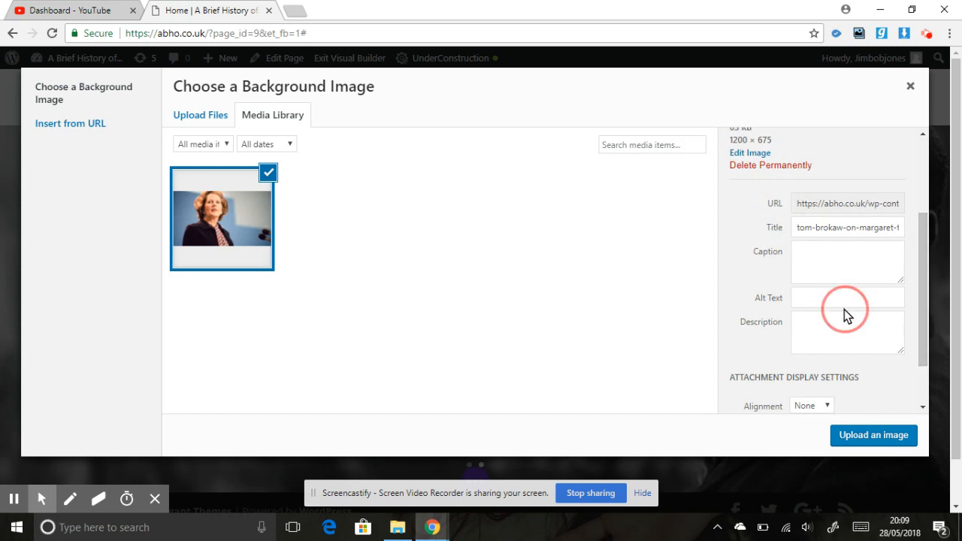
pyautogui.click(814, 343)
pyautogui.click(874, 439)
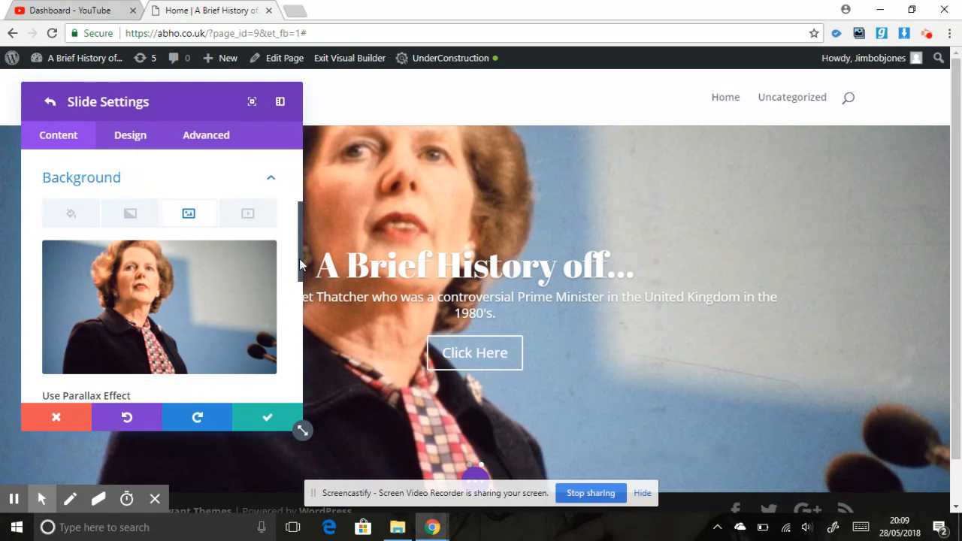
# Set the slide's background image position to Top Center and save the slide's changes.
pyautogui.moveTo(300, 258); pyautogui.dragTo(302, 319)
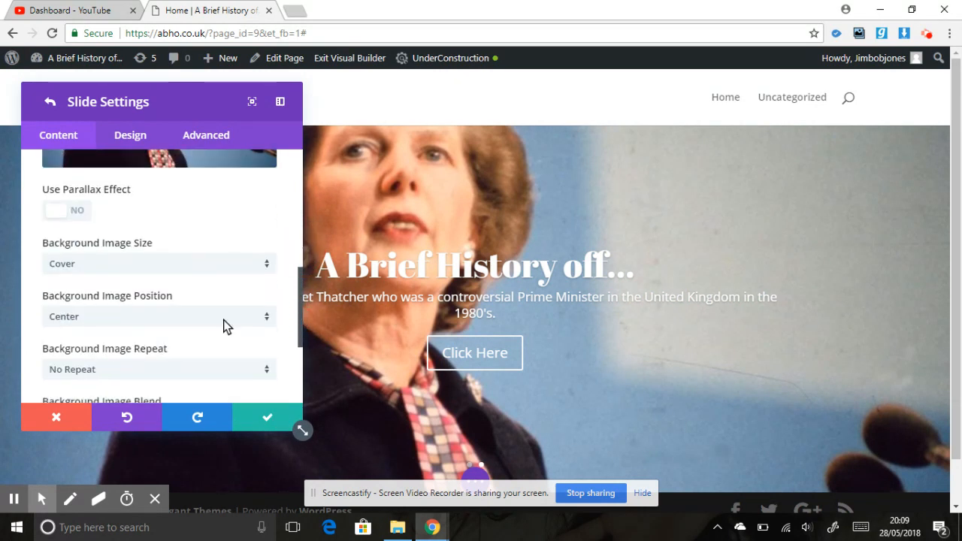
pyautogui.click(188, 322)
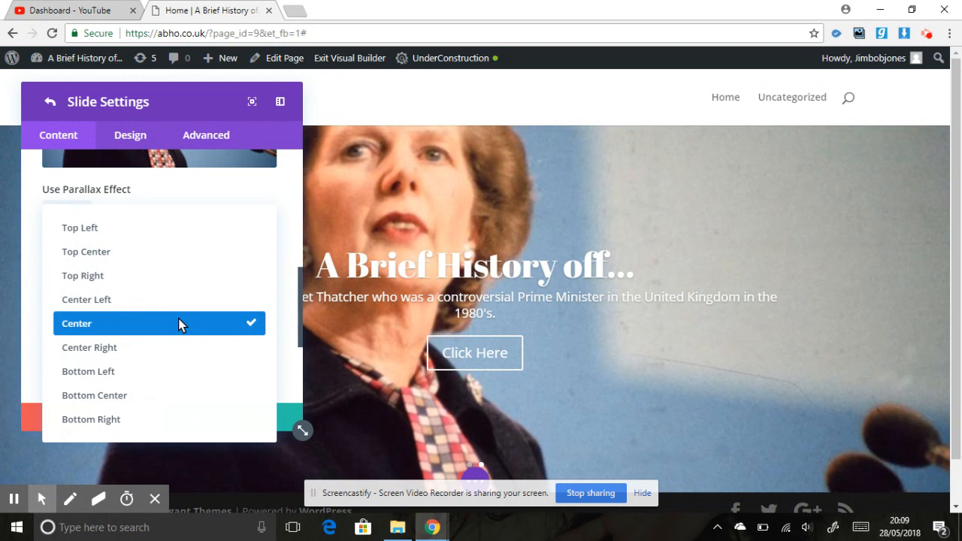
pyautogui.click(180, 259)
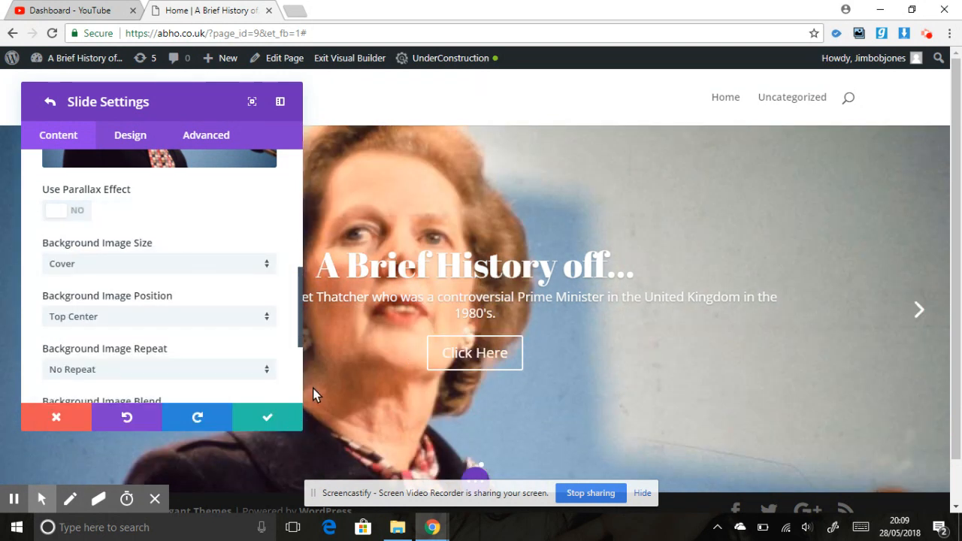
pyautogui.click(268, 419)
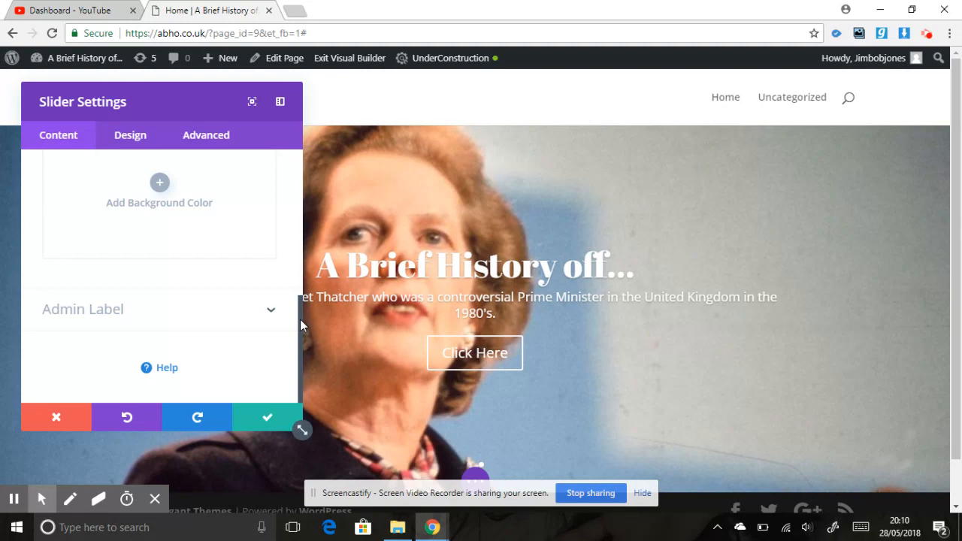
# Open the second slide's link settings and go to its Button URL.
pyautogui.moveTo(298, 340); pyautogui.dragTo(296, 222)
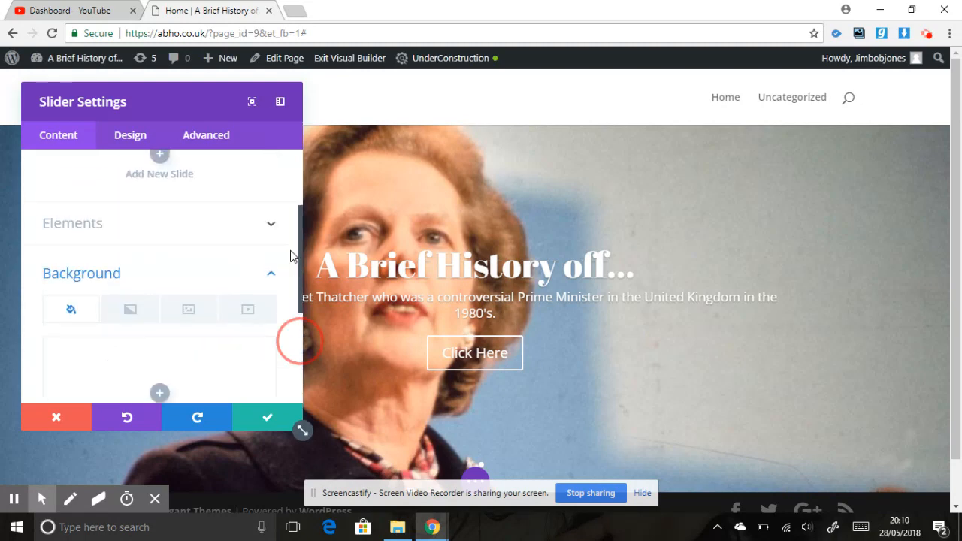
pyautogui.click(272, 268)
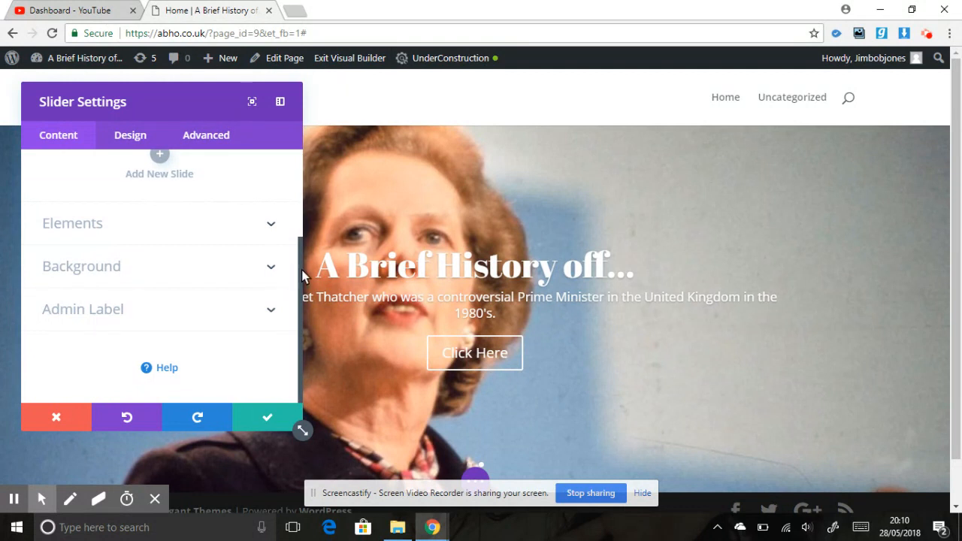
pyautogui.moveTo(297, 277); pyautogui.dragTo(306, 173)
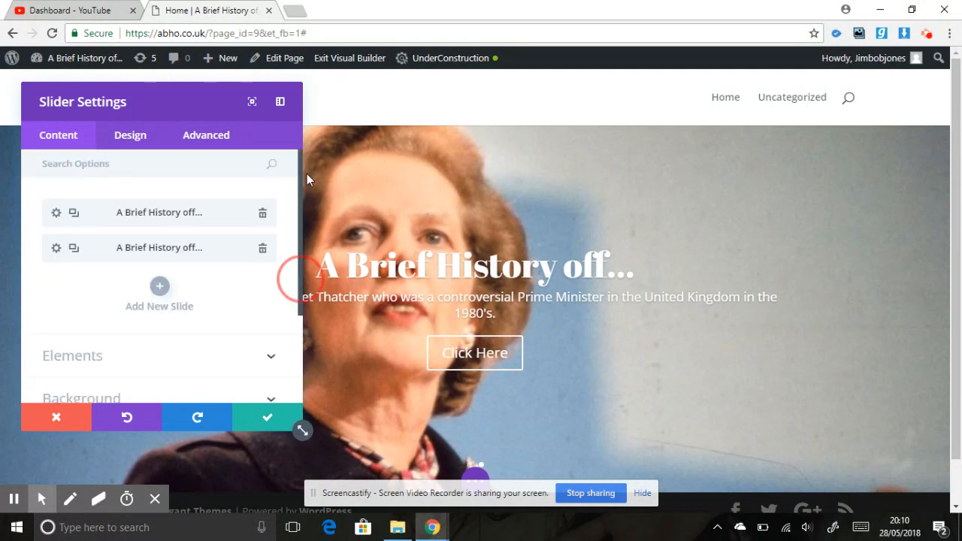
pyautogui.click(56, 248)
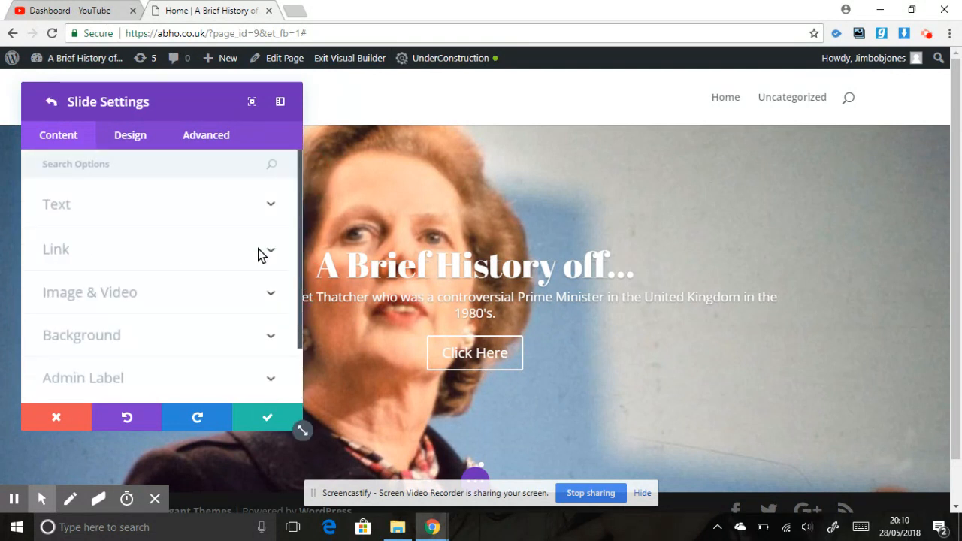
pyautogui.click(178, 250)
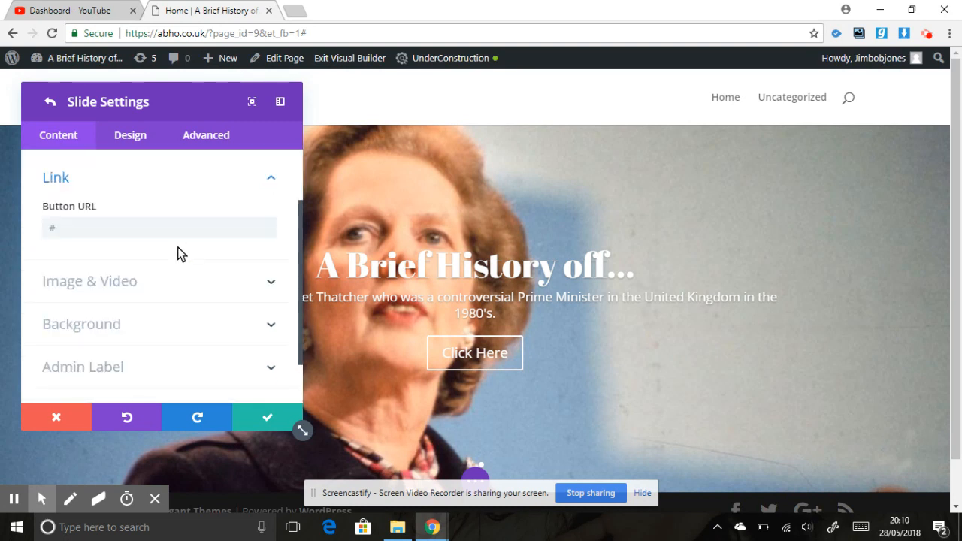
pyautogui.click(87, 229)
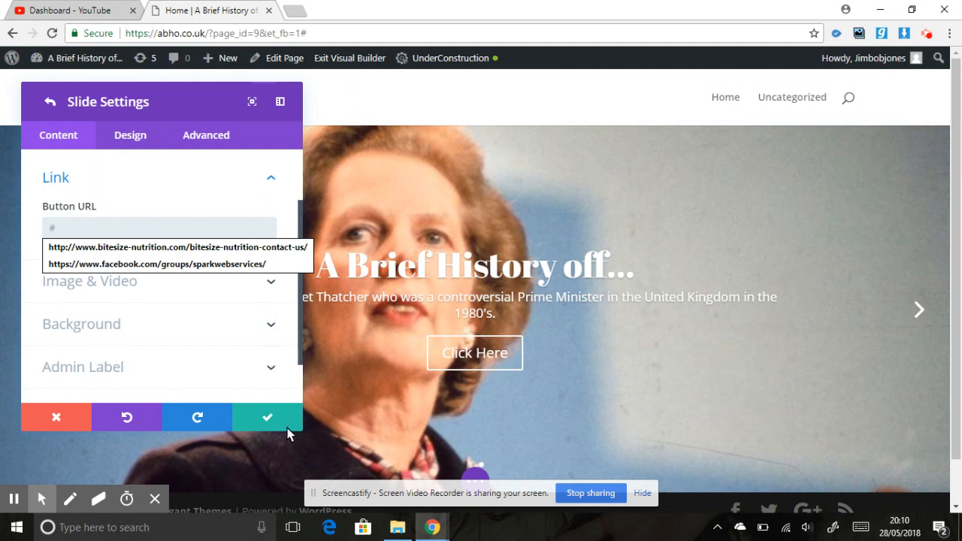
# Save the slide and slider settings without entering a button URL.
pyautogui.click(268, 421)
pyautogui.click(268, 421)
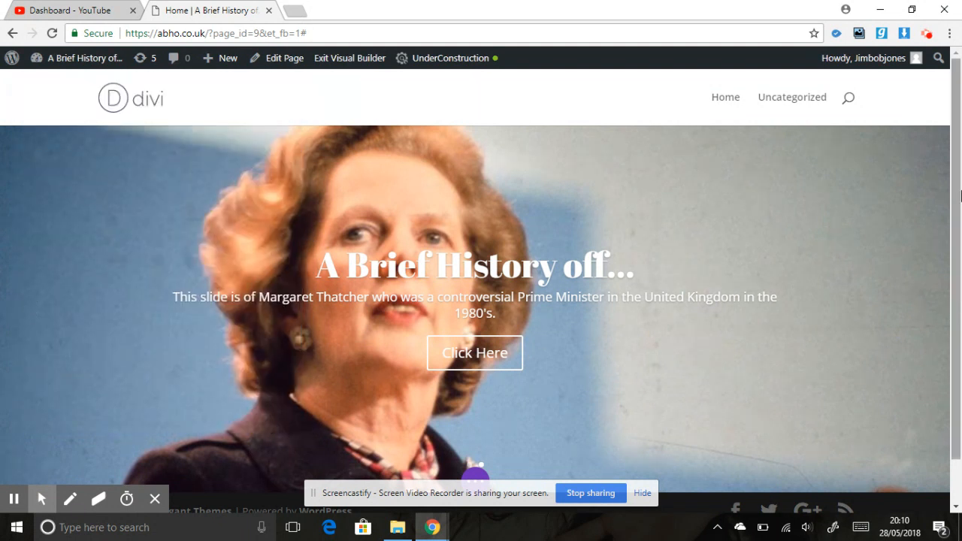
pyautogui.moveTo(961, 167)
pyautogui.mouseDown()
pyautogui.moveTo(960, 184)
pyautogui.moveTo(961, 171)
pyautogui.mouseUp()
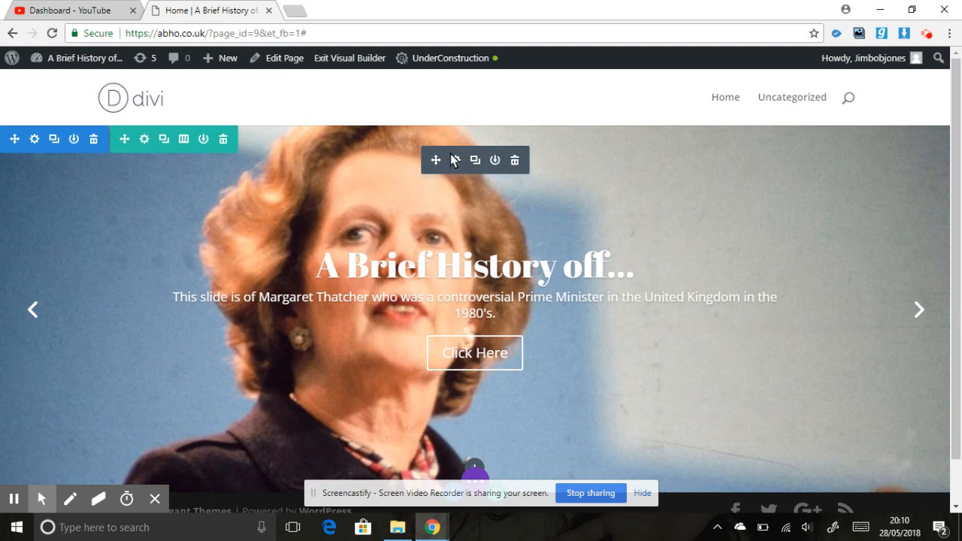
# Reopen the slider module's design settings and set its animation style to Fade.
pyautogui.click(456, 161)
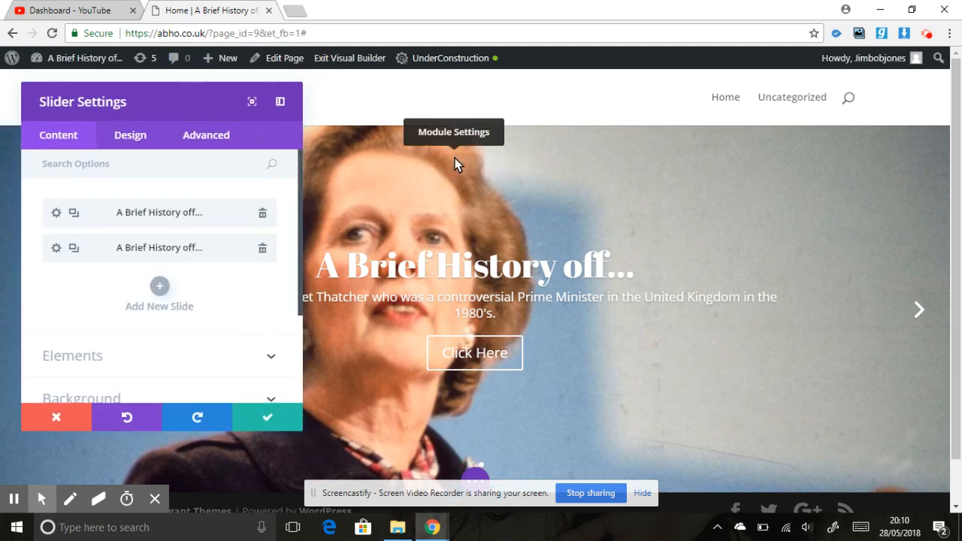
pyautogui.click(132, 144)
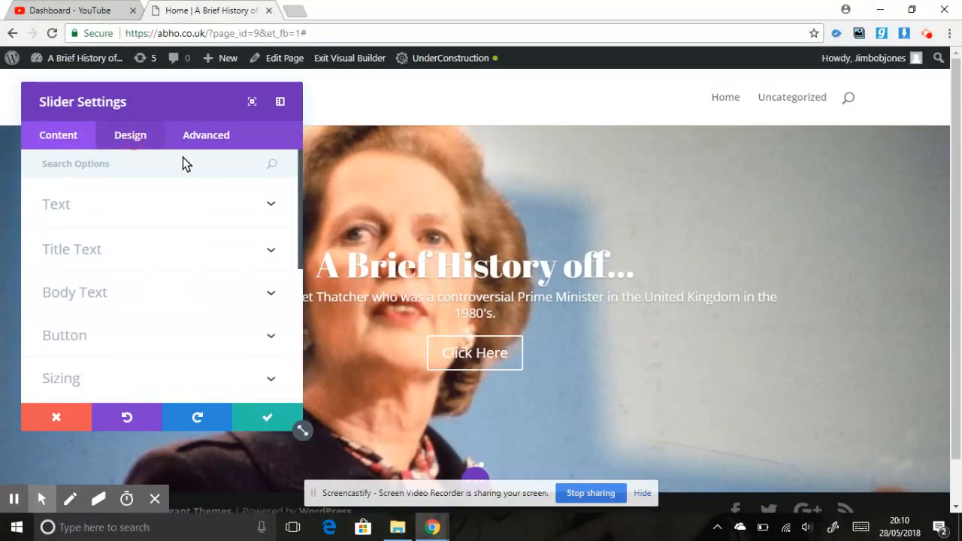
pyautogui.moveTo(299, 181); pyautogui.dragTo(310, 323)
pyautogui.click(243, 306)
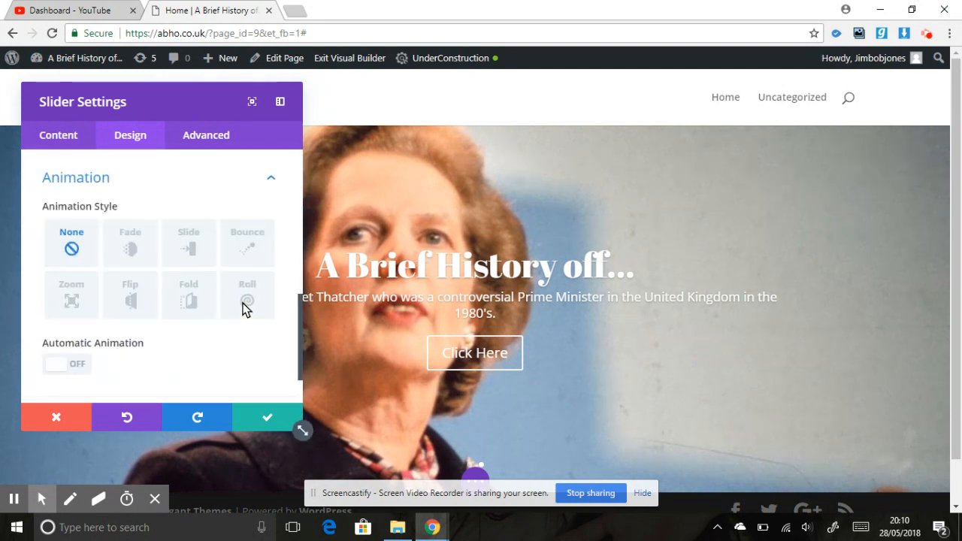
pyautogui.click(130, 245)
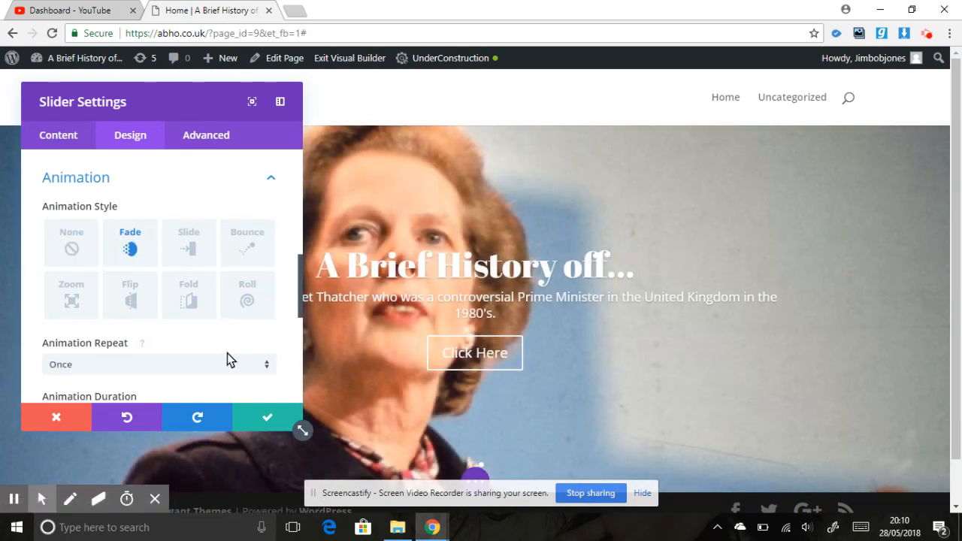
# Turn on Automatic Animation for the slider and save the slider settings.
pyautogui.scroll(-3, 297, 297)
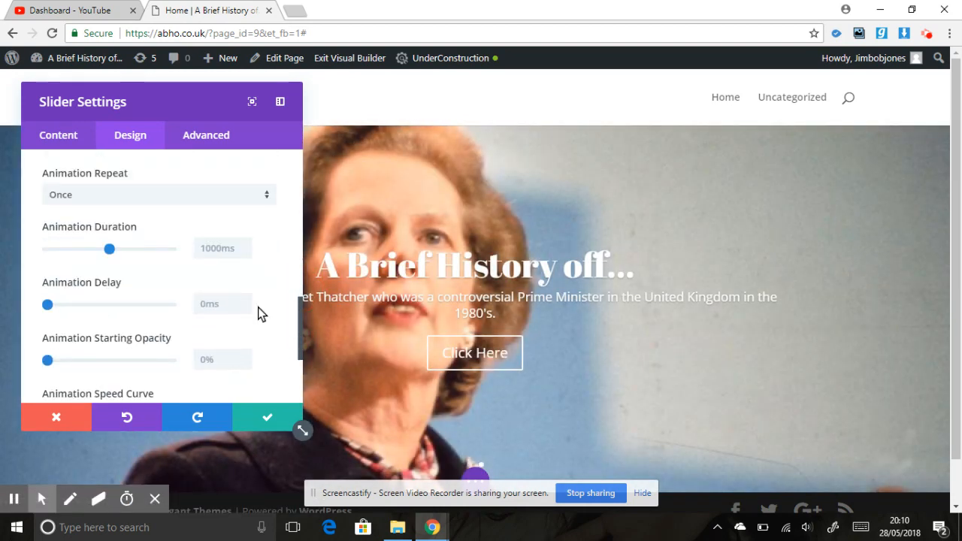
pyautogui.moveTo(299, 321); pyautogui.dragTo(296, 366)
pyautogui.click(60, 299)
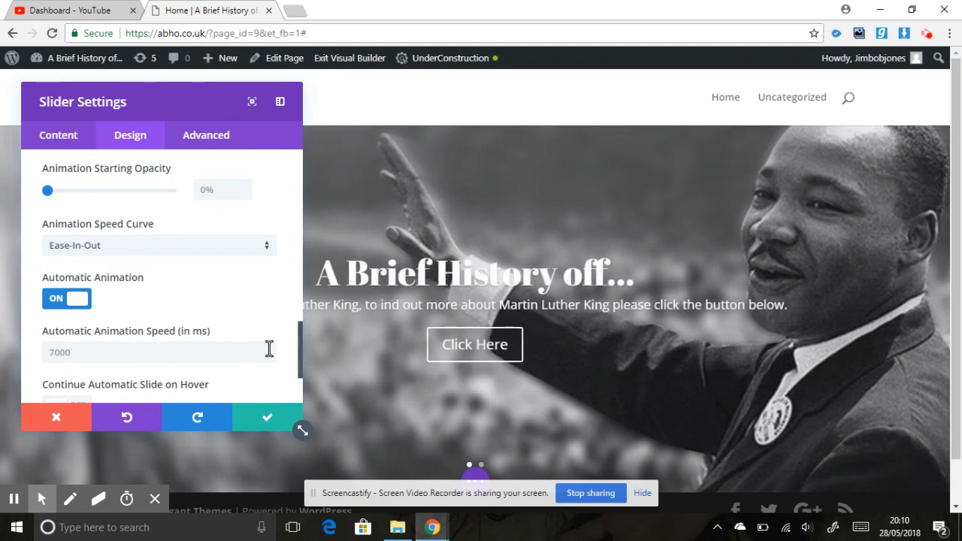
pyautogui.click(263, 421)
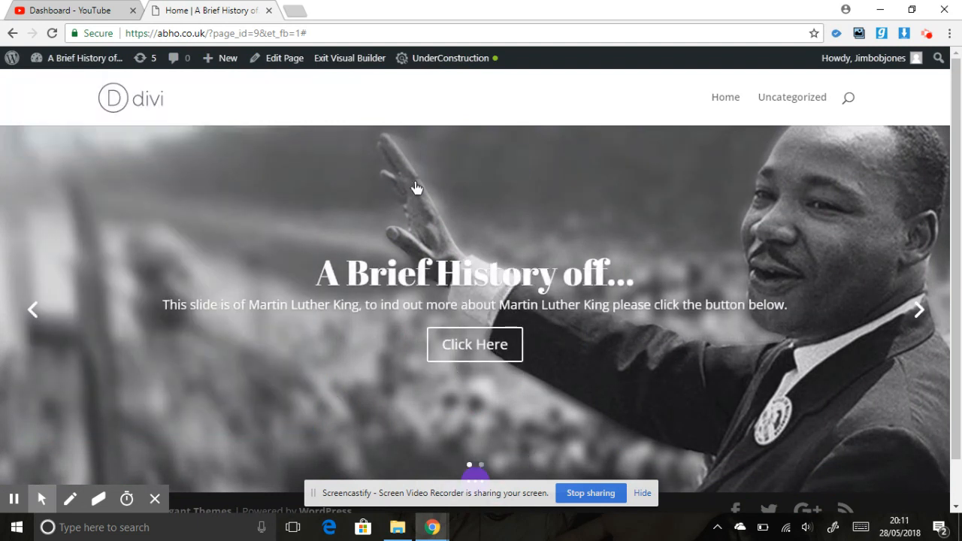
# Exit the visual builder, saving all changes to the home page.
pyautogui.click(354, 60)
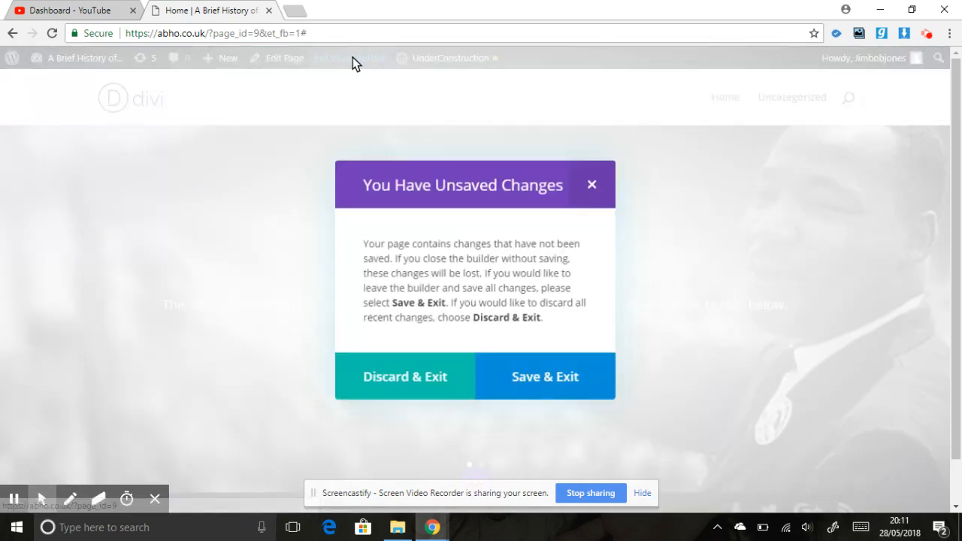
pyautogui.click(566, 382)
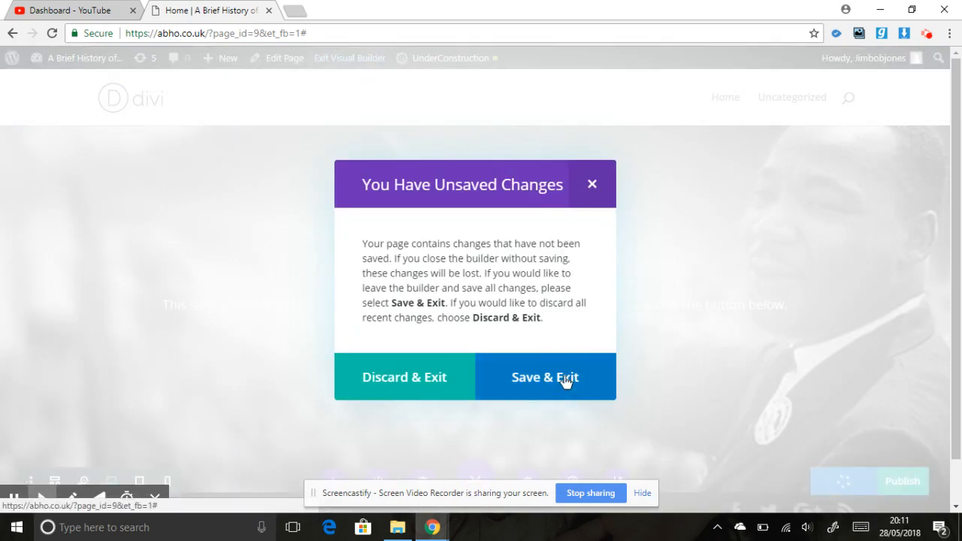
pyautogui.click(566, 382)
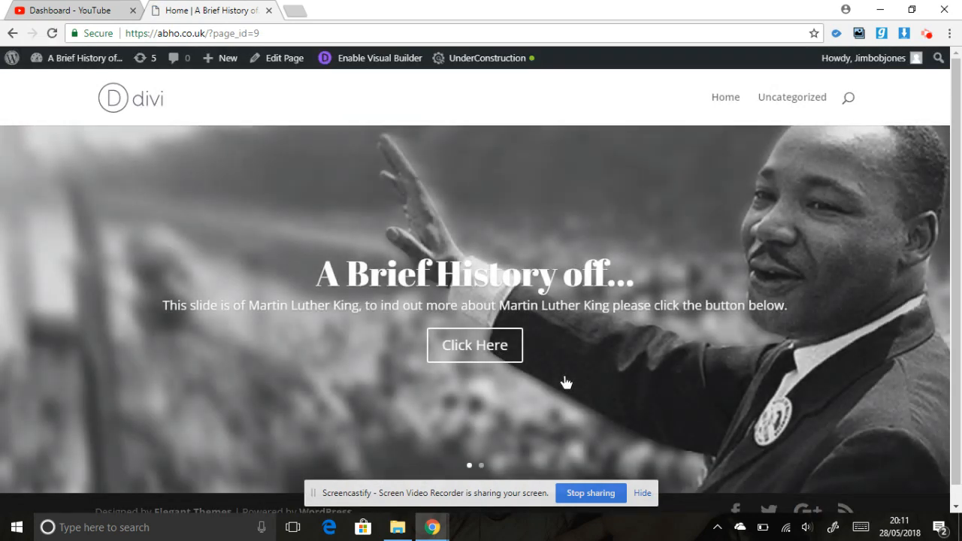
pyautogui.scroll(-1, 805, 298)
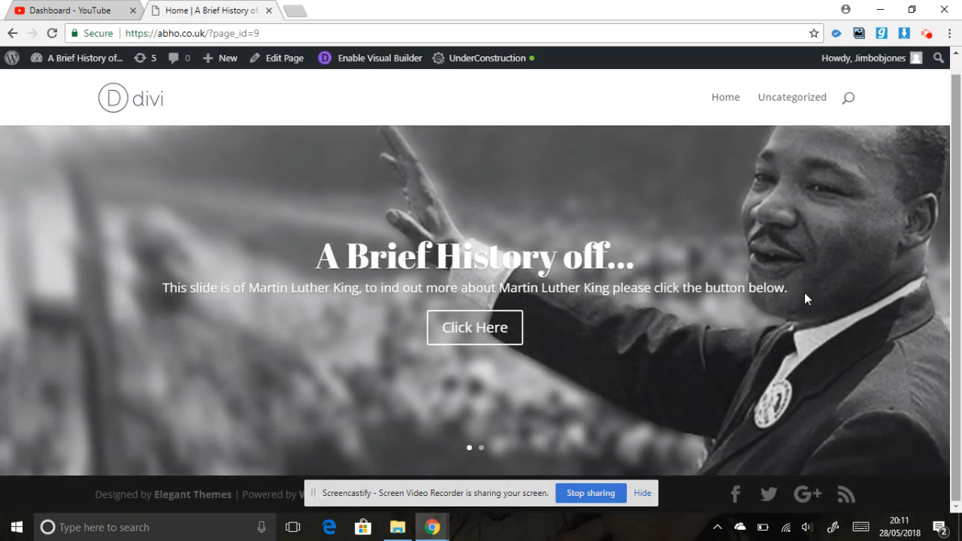
pyautogui.scroll(1, 959, 274)
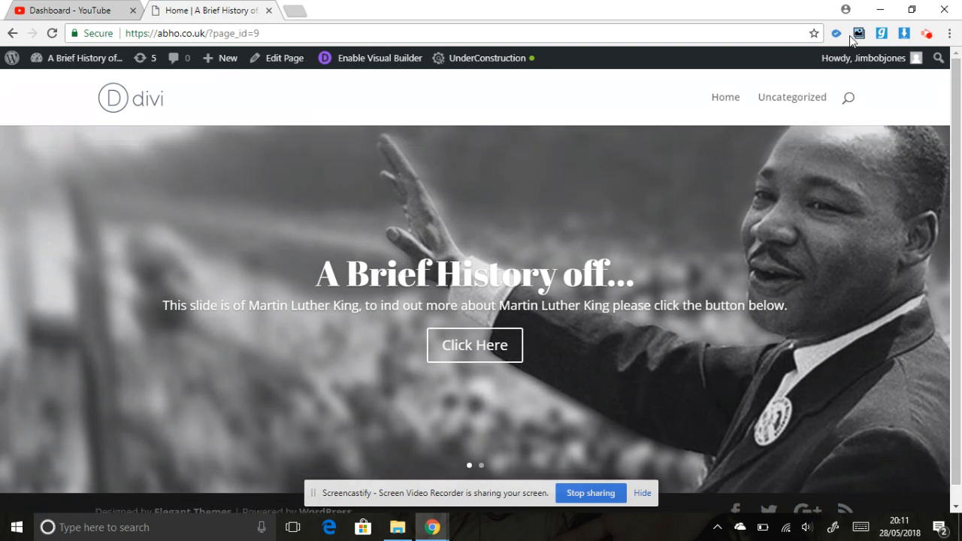
pyautogui.click(928, 35)
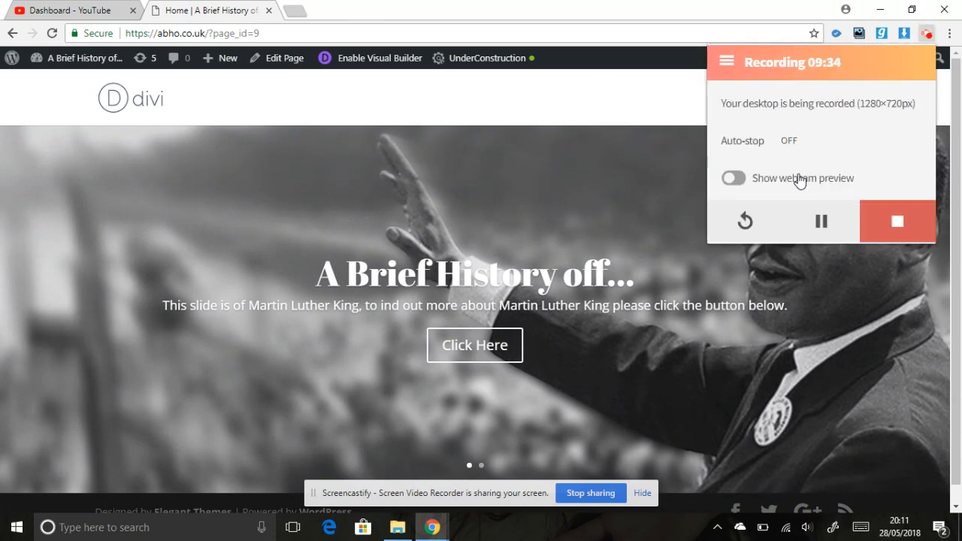